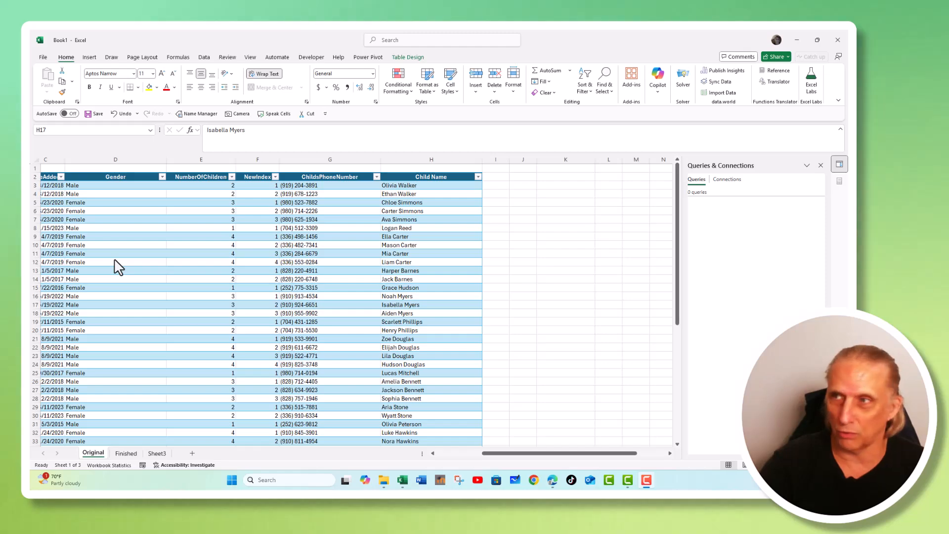
Switch to the workbook and scroll the Original sheet's table back to its first columns.
key("alt+Tab")
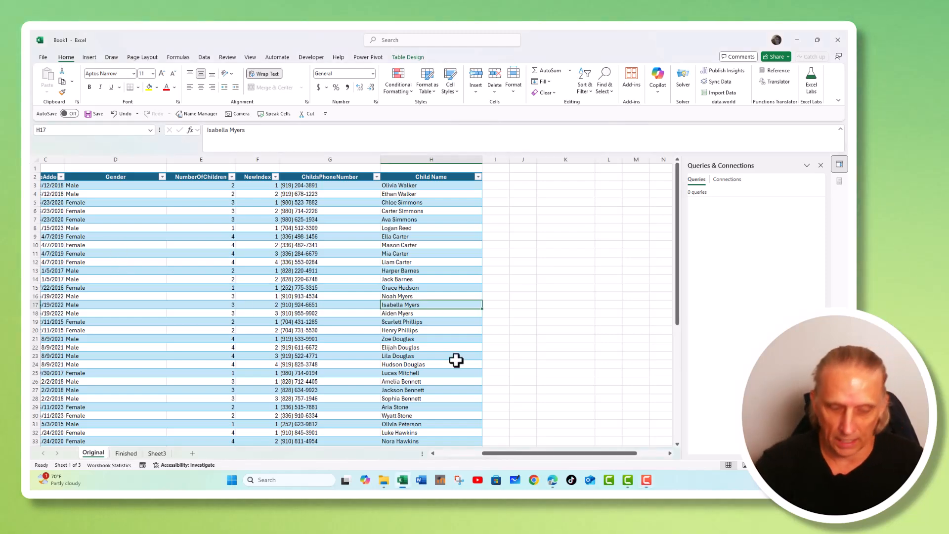
scroll(412, 330, "up", 3)
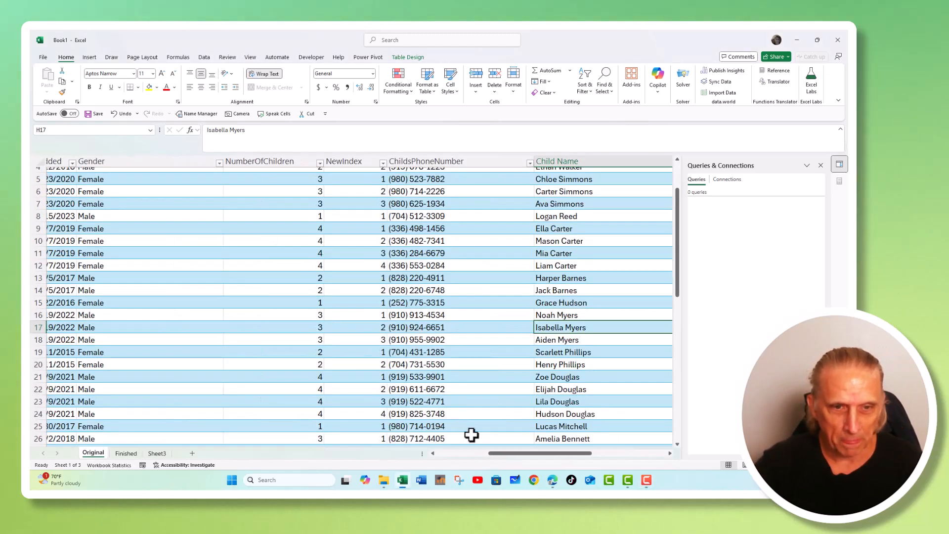
left_click(472, 453)
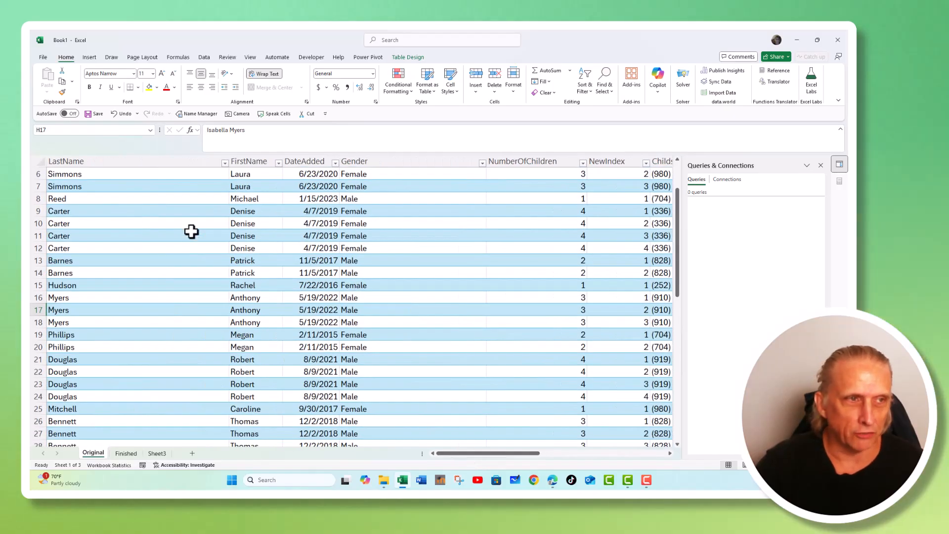
scroll(191, 231, "up", 1)
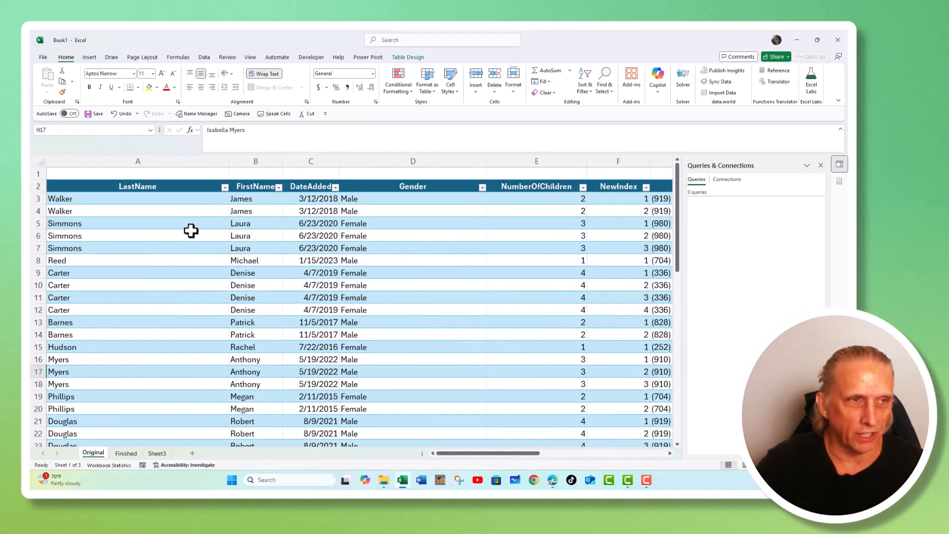
Inspect the two Walker rows across the LastName, FirstName, DateAdded, Gender, NumberOfChildren and child columns.
left_click(112, 199)
left_click_drag(113, 199, 110, 209)
left_click_drag(247, 196, 251, 210)
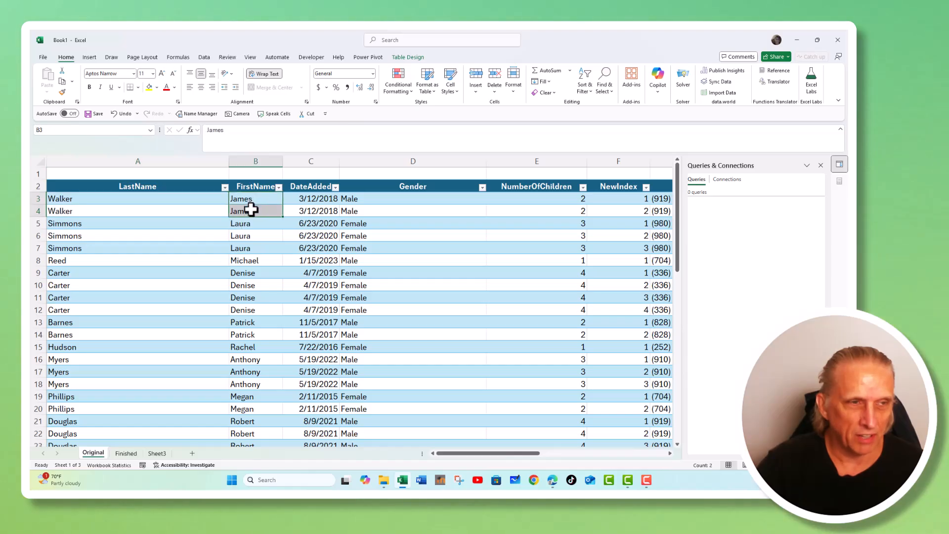
left_click(170, 197)
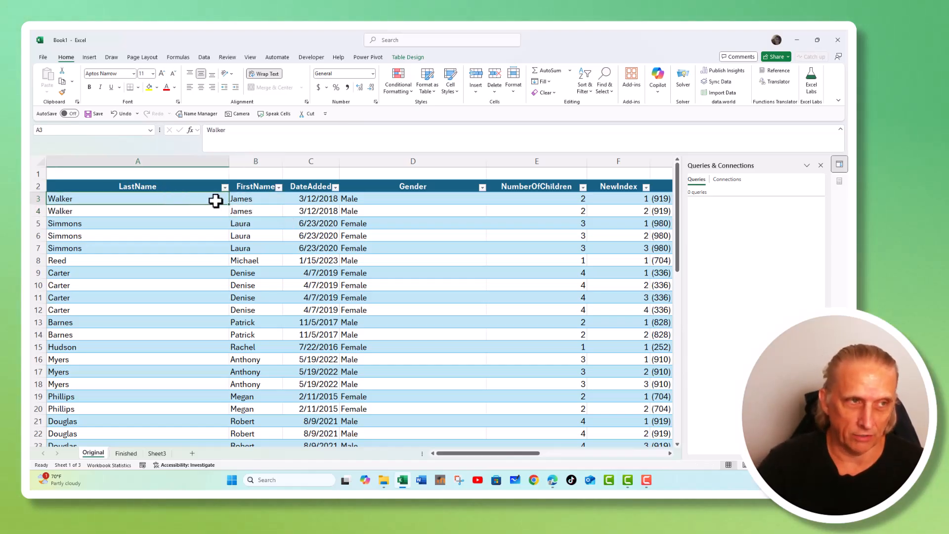
left_click_drag(212, 211, 243, 212)
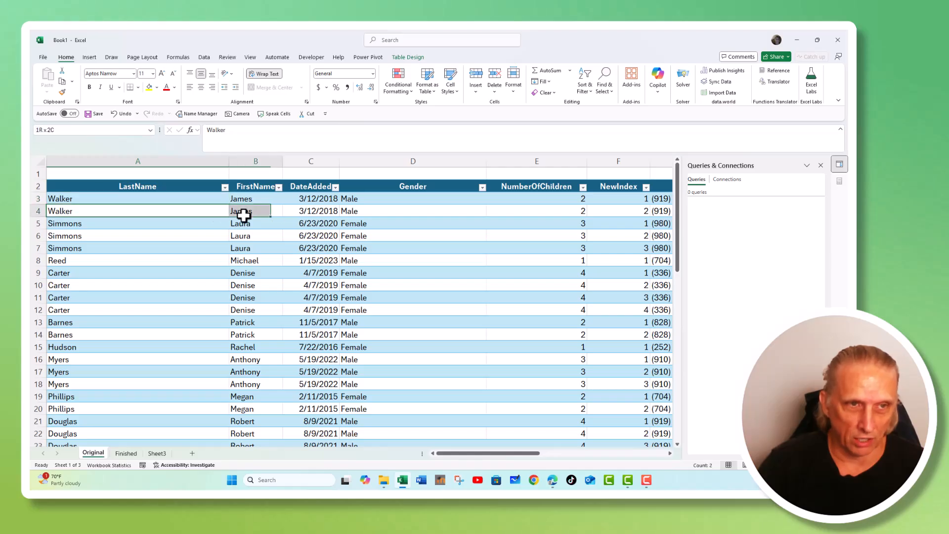
left_click(306, 200)
left_click(420, 209)
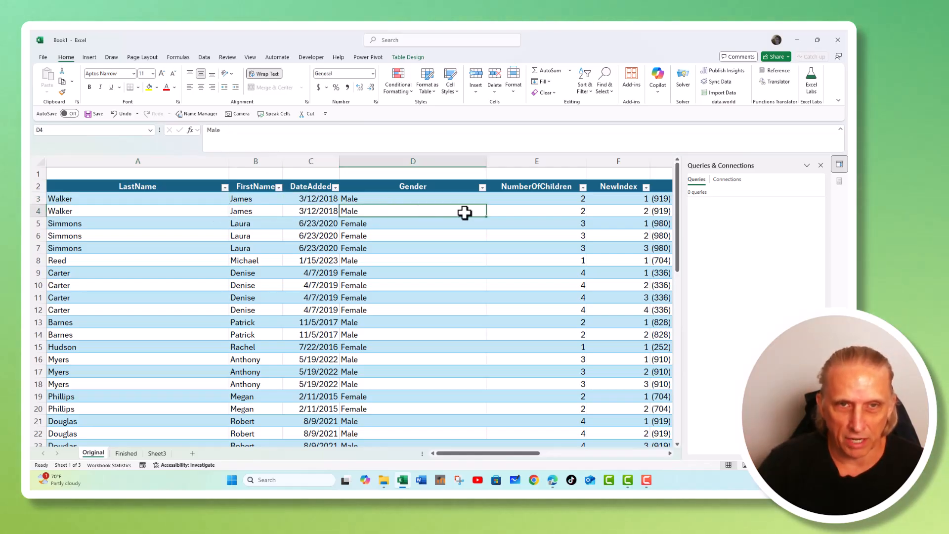
left_click_drag(541, 198, 542, 210)
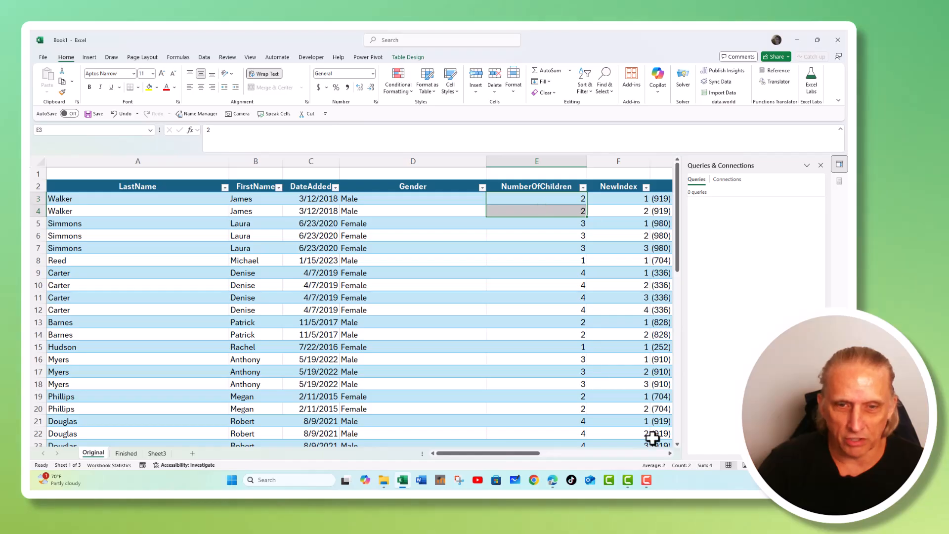
left_click(670, 452)
left_click(670, 453)
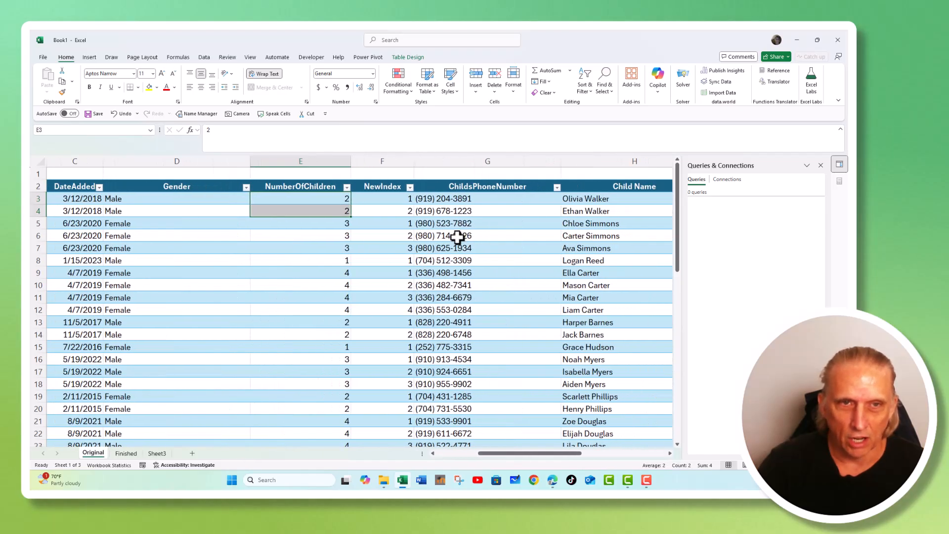
left_click(510, 197)
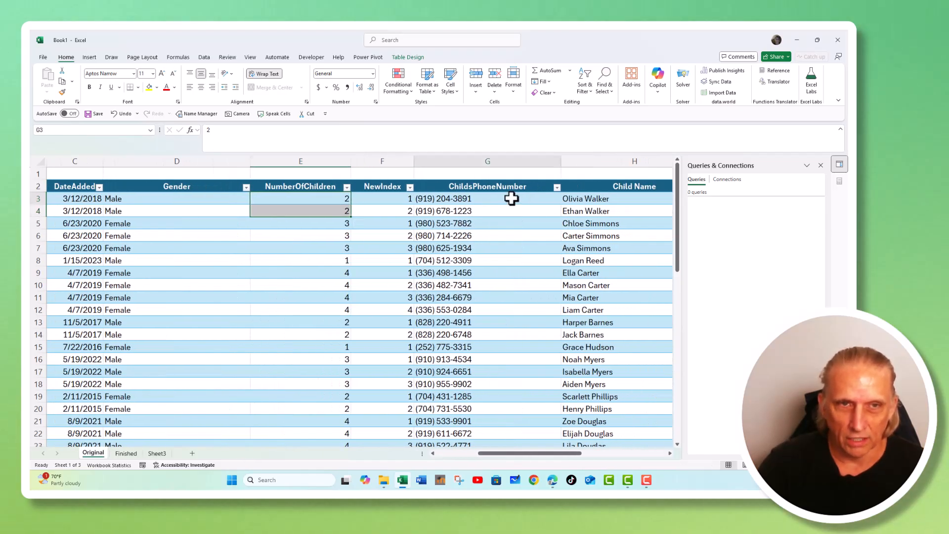
left_click(583, 201)
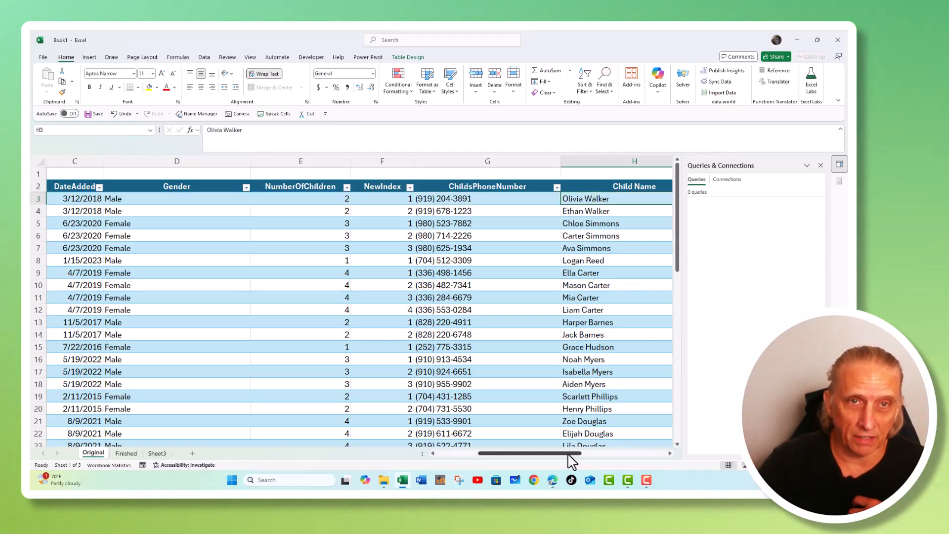
Scroll back to column A and examine the three Simmons rows.
left_click_drag(572, 461, 517, 454)
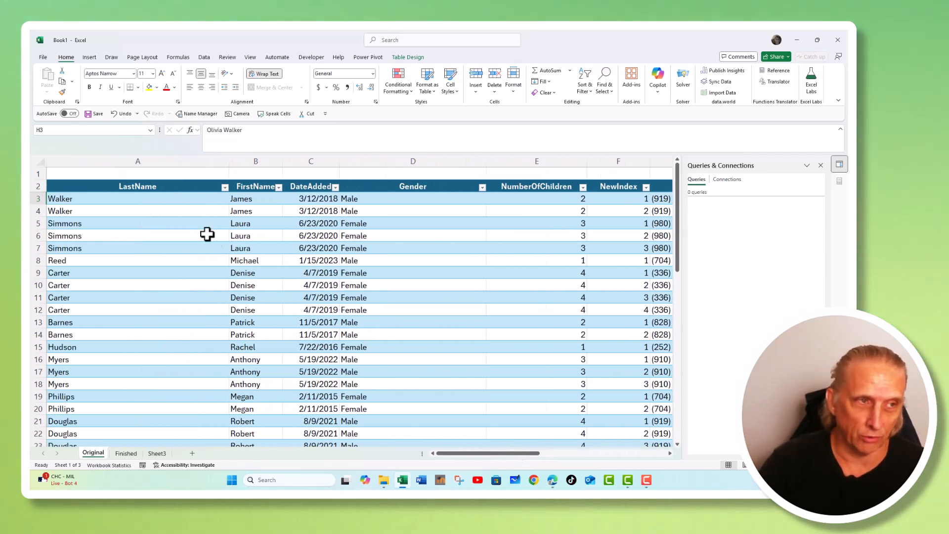
left_click(89, 223)
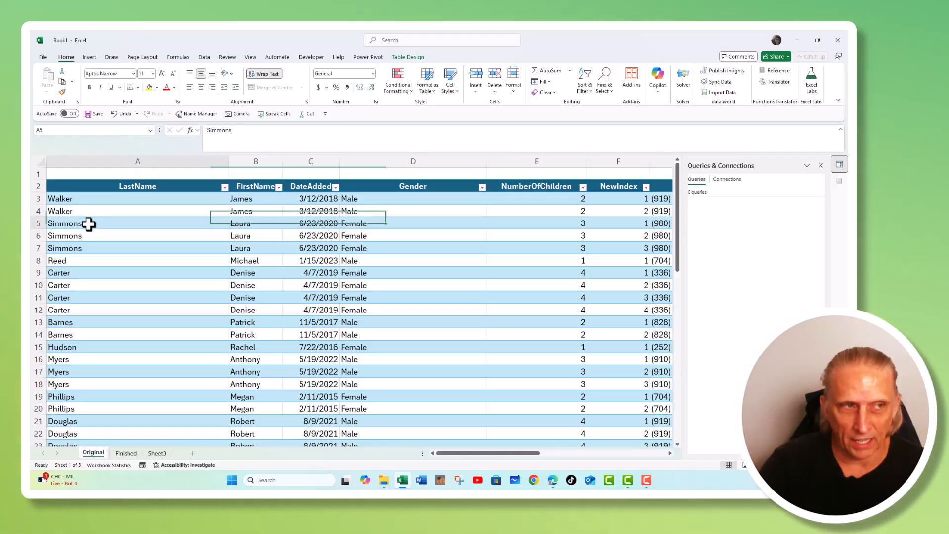
left_click(89, 235)
left_click(90, 248)
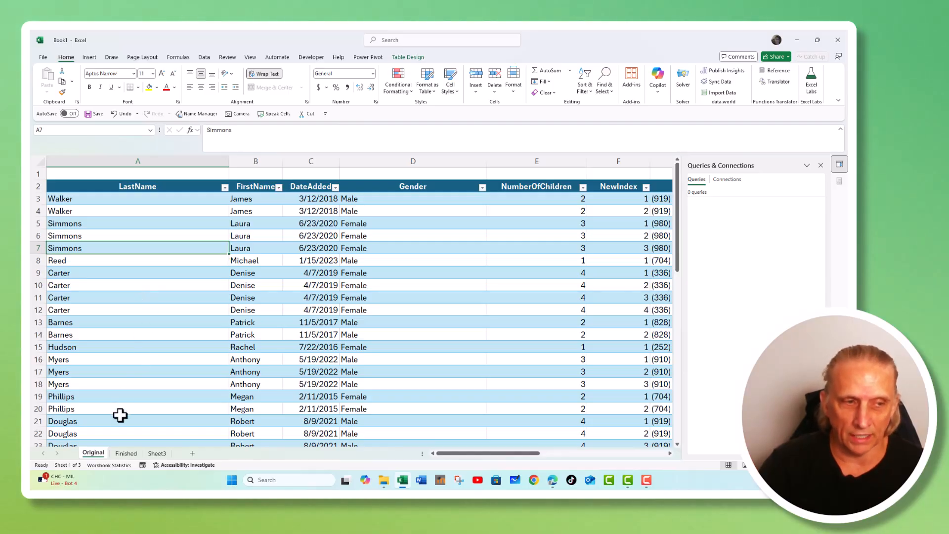
Open the Finished sheet and inspect the UNIQUE and FILTER formulas in row 2's result cells.
left_click(124, 453)
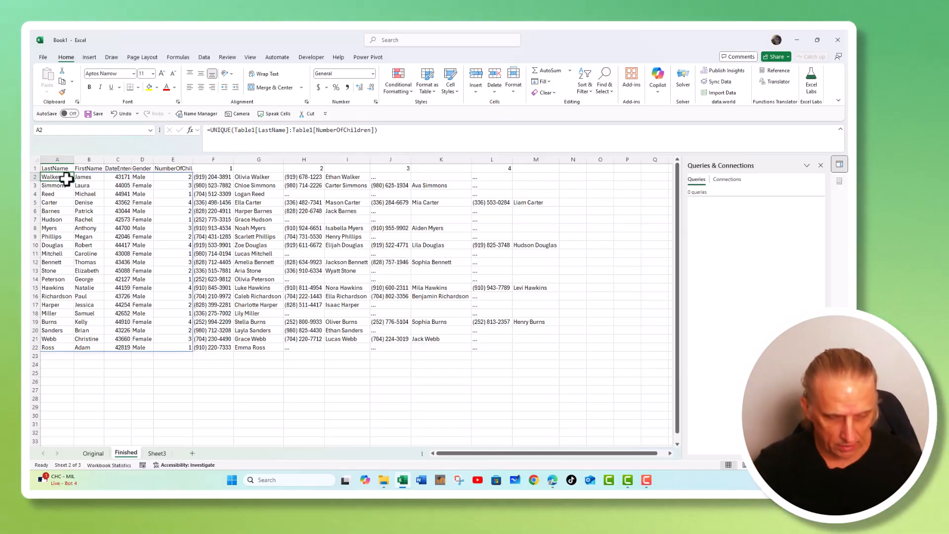
scroll(66, 179, "up", 5)
left_click(222, 192)
left_click(352, 192)
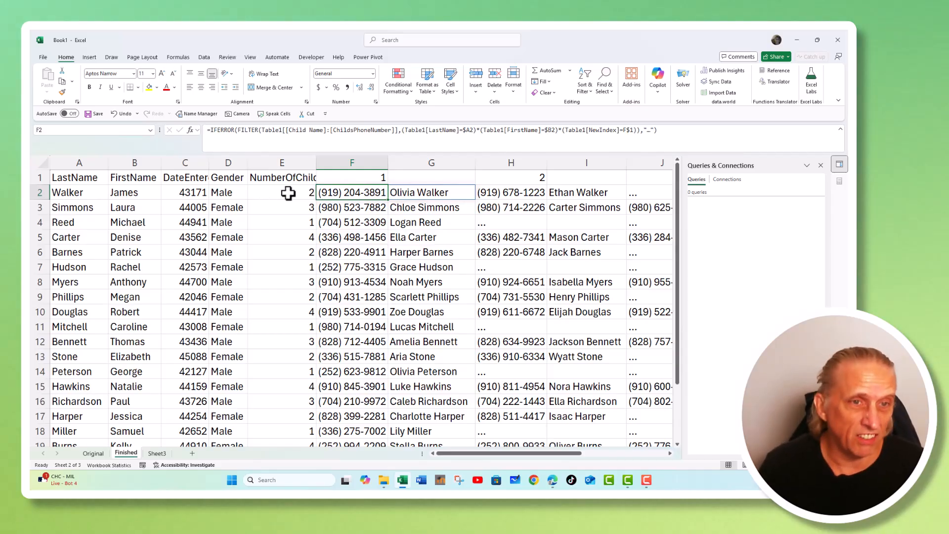
key("Right")
key("Right")
key("Right")
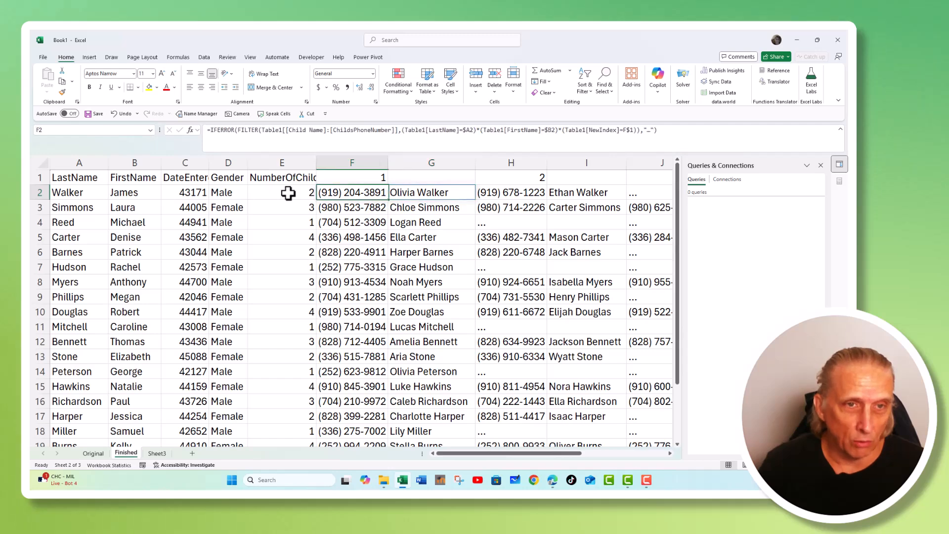
key("Right")
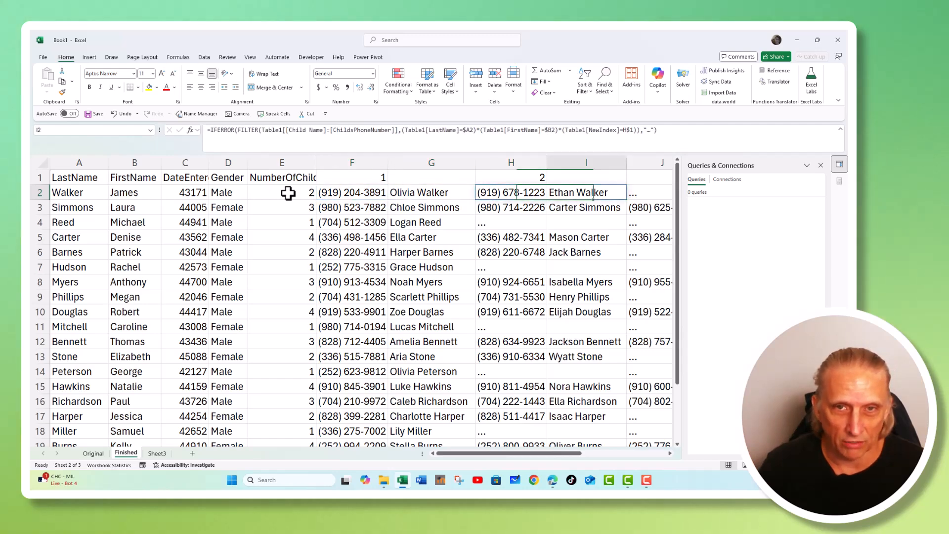
Step through the result cells of rows 2 and 3 to compare their FILTER formulas.
key("Left")
key("Left")
key("Left")
key("Left")
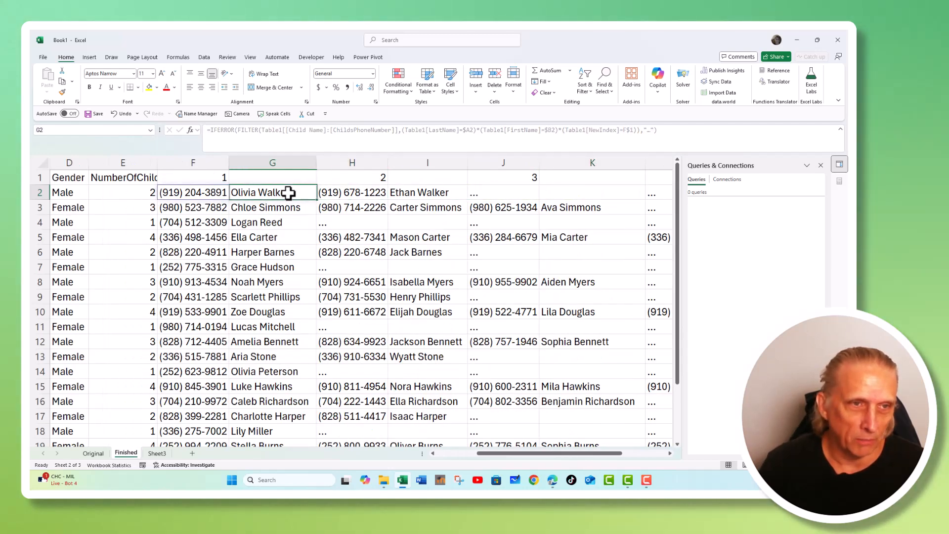
key("Down")
key("Right")
key("Right")
key("Right")
key("Right")
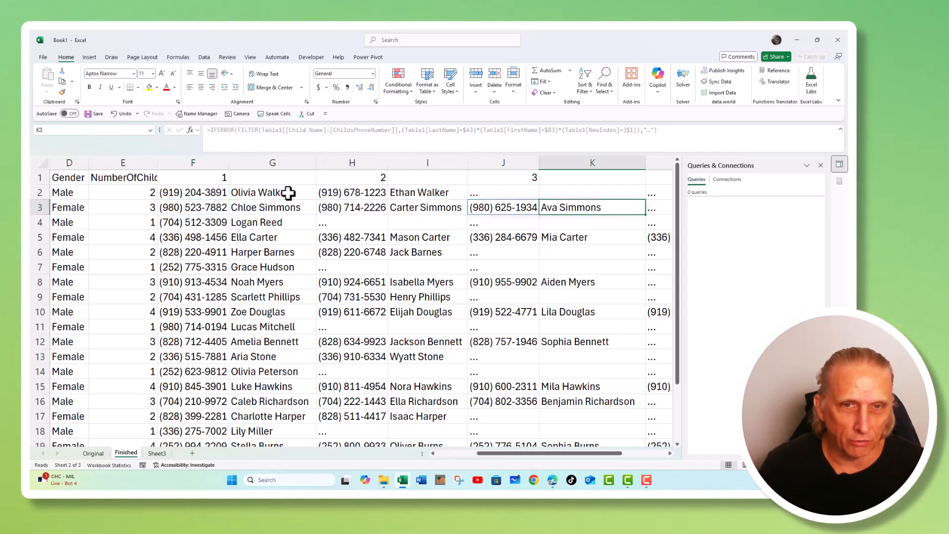
key("Left")
key("Left")
key("Left")
key("Left")
key("Left")
key("Left")
key("Left")
key("Left")
key("Left")
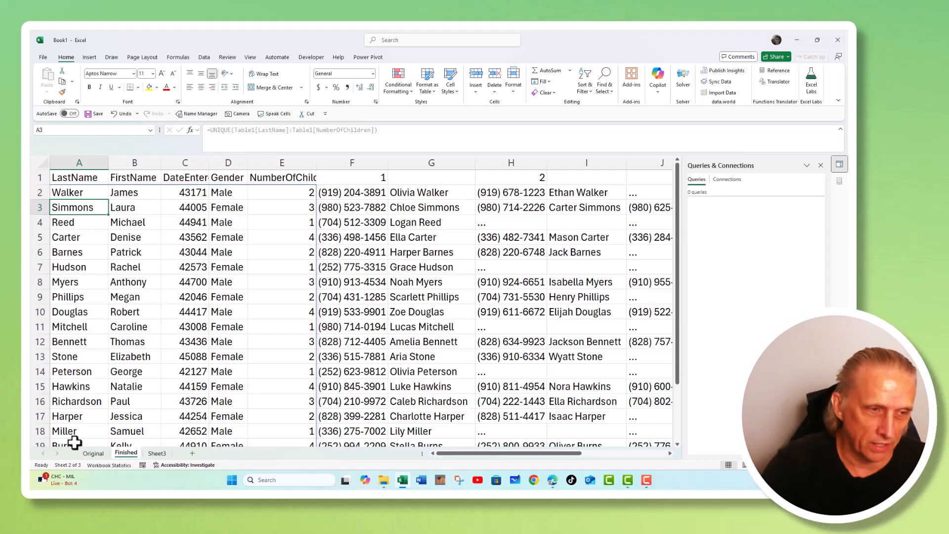
Return to the Original sheet and examine the Simmons, Carter and Walker rows.
left_click(89, 454)
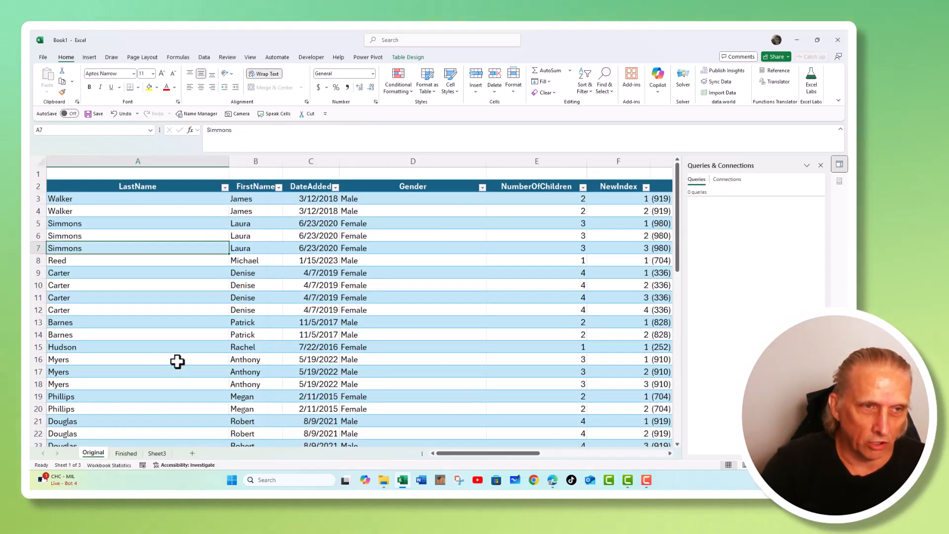
left_click(173, 311)
left_click(252, 250)
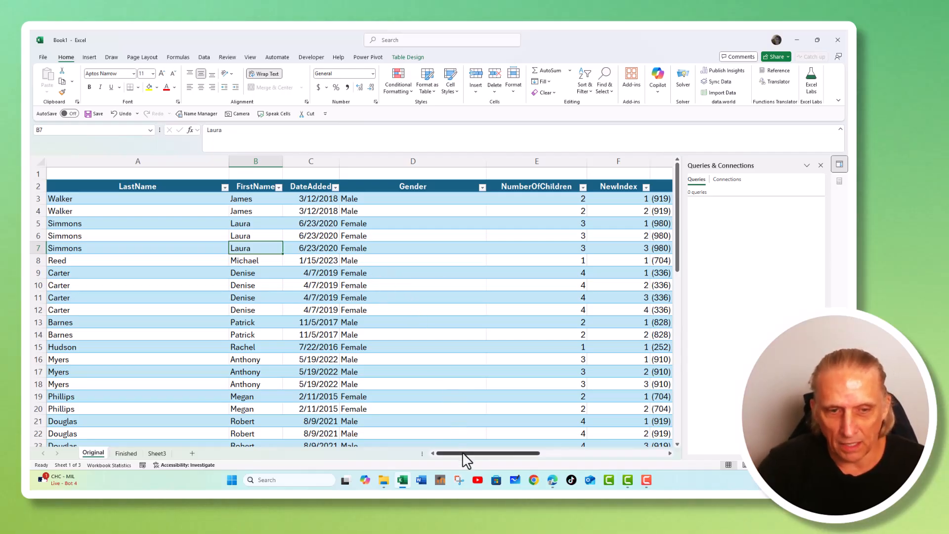
scroll(464, 453, "right", 1)
left_click(337, 270)
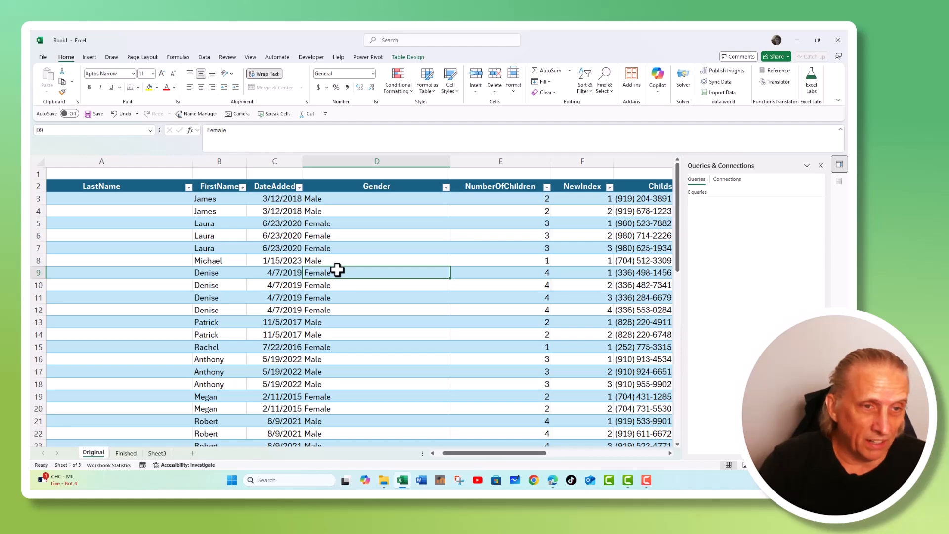
left_click(332, 210)
left_click(353, 237)
View the table's name in the table design properties and inspect the NumberOfChildren column.
left_click(398, 58)
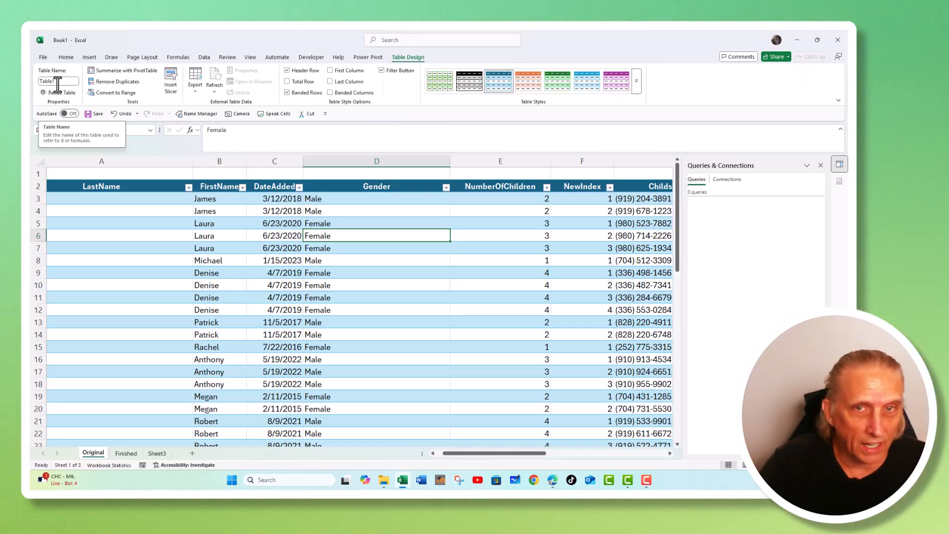
left_click(316, 273)
left_click(483, 250)
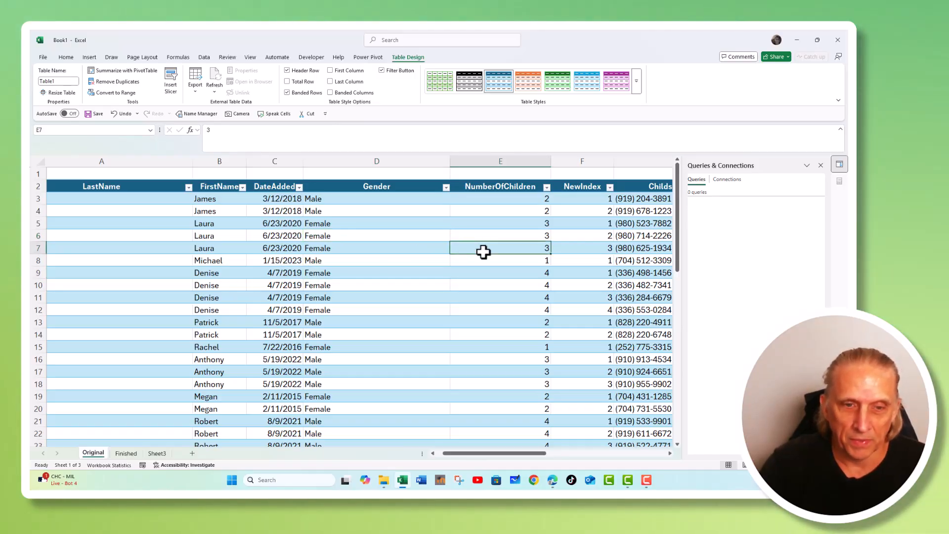
left_click_drag(472, 452, 484, 454)
Examine the NewIndex formula and the NumberOfChildren values for the Walker and Simmons rows.
left_click(514, 199)
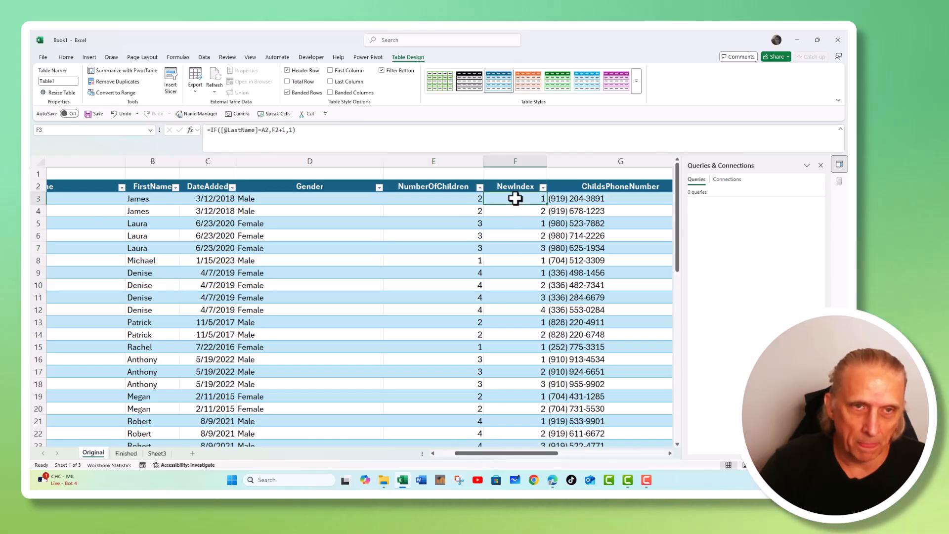
left_click(455, 198)
left_click(454, 211)
left_click(452, 228)
left_click(451, 236)
left_click(451, 247)
left_click_drag(443, 223, 443, 245)
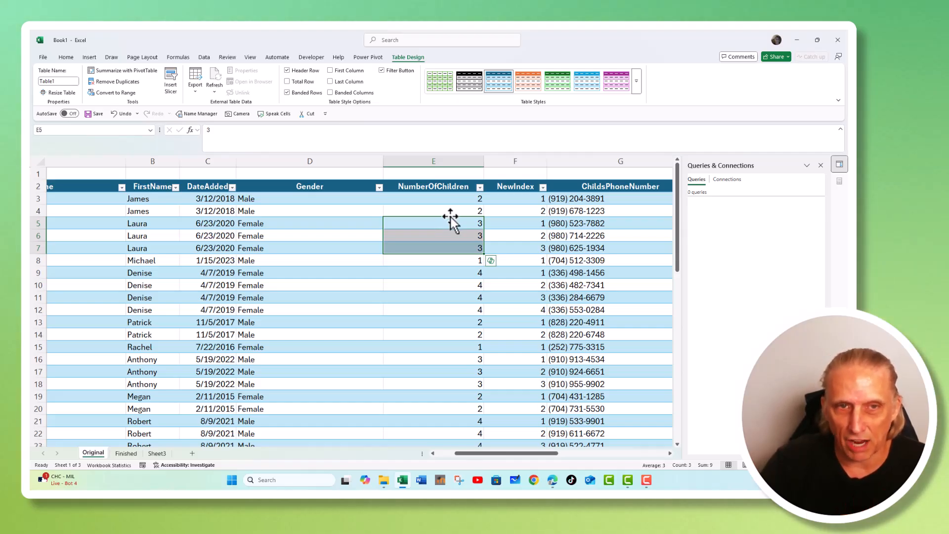
Step through the NewIndex formulas in rows 3 to 7, comparing each LastName with the row above.
left_click(509, 201)
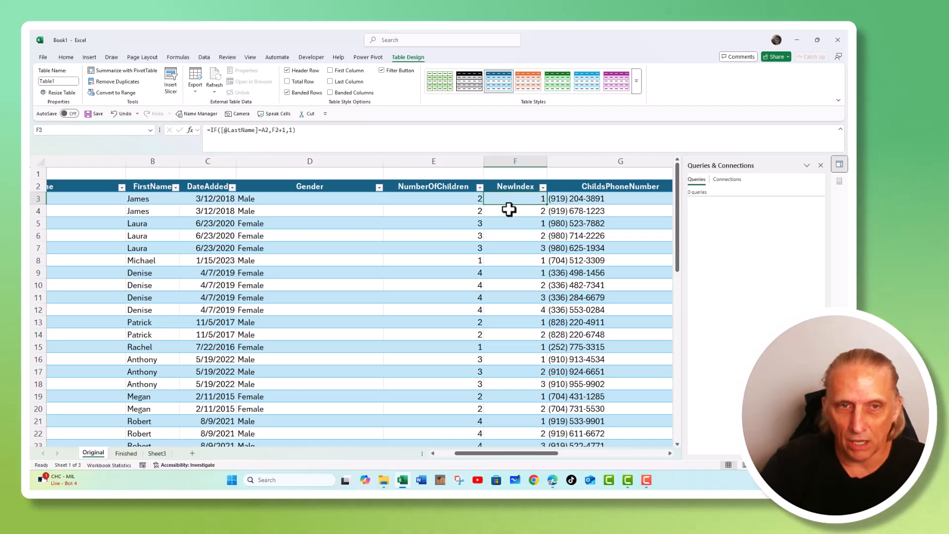
left_click(503, 210)
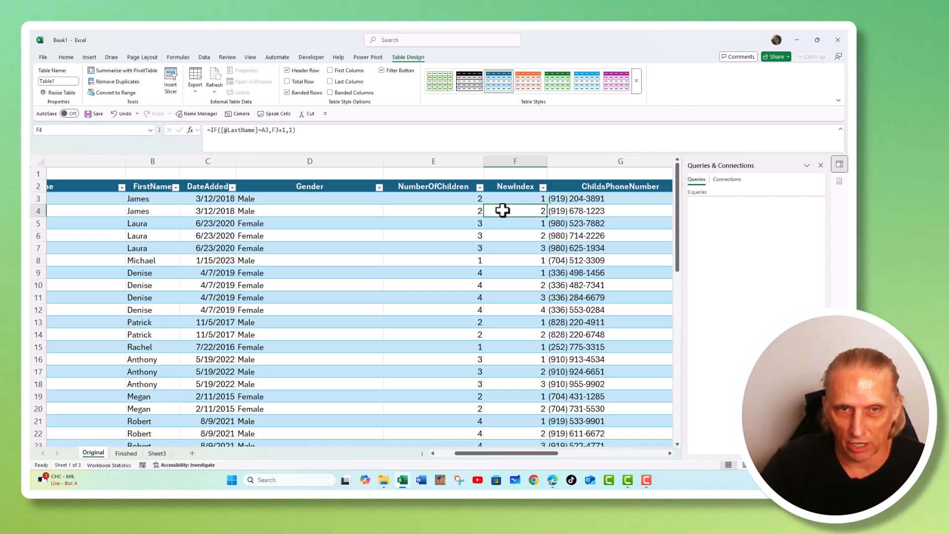
left_click(502, 223)
left_click(502, 236)
left_click(500, 245)
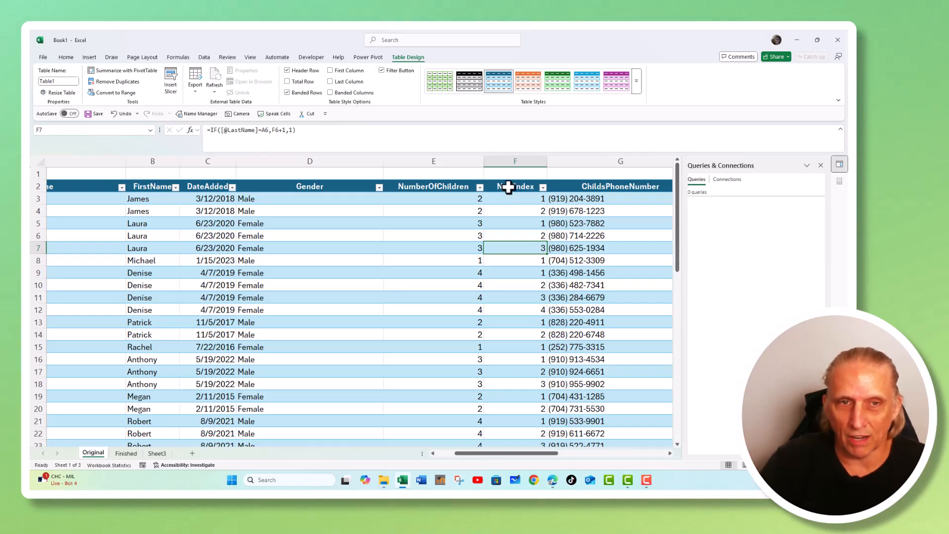
left_click(508, 213)
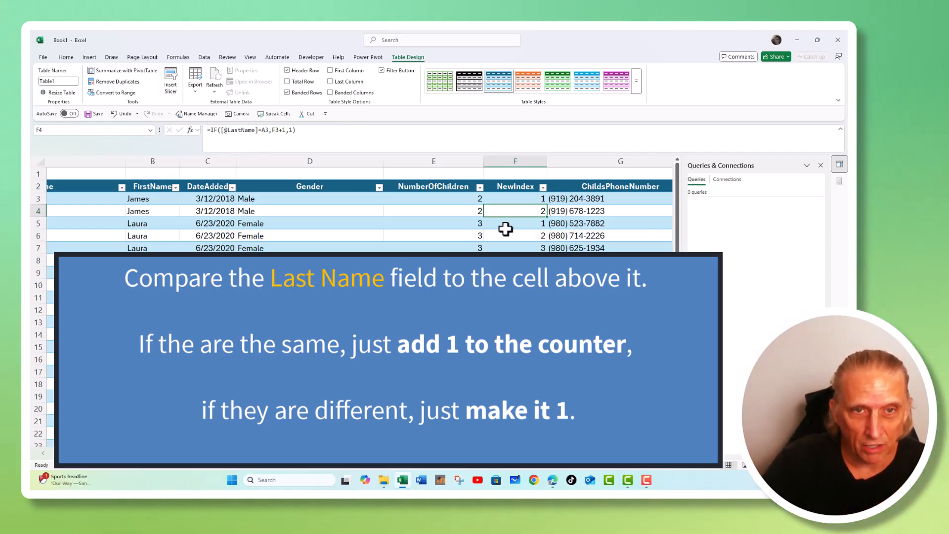
left_click(531, 198)
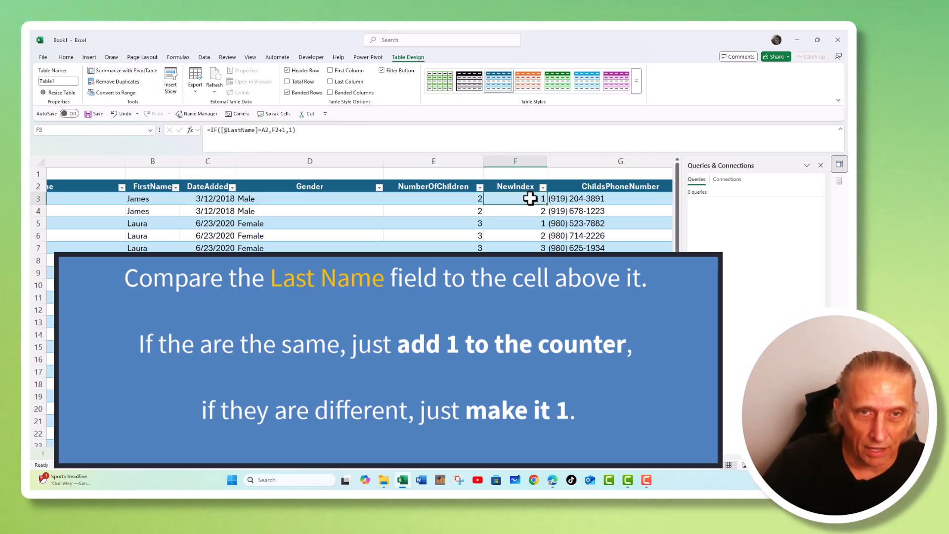
left_click(529, 208)
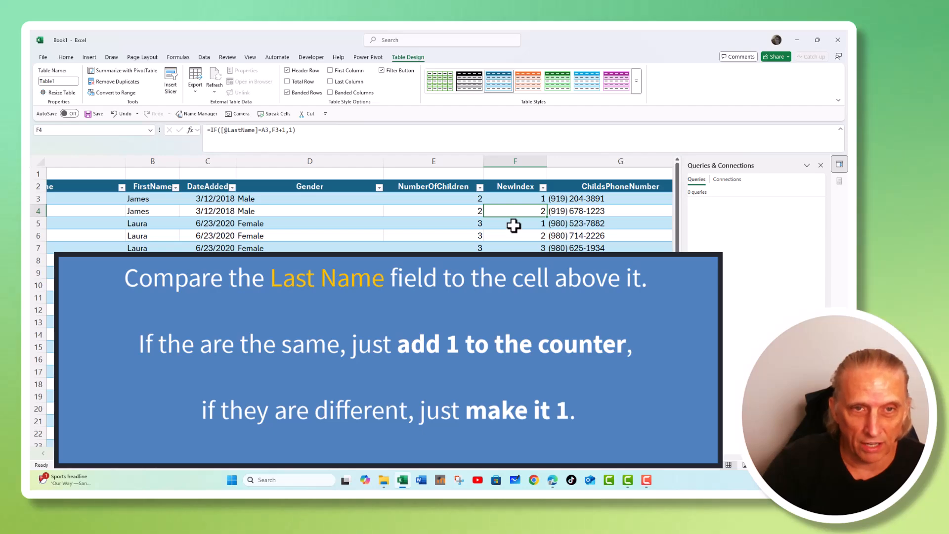
Examine the NewIndex formulas for the Simmons and Carter rows in the Original table.
left_click(513, 225)
left_click(513, 233)
left_click(512, 245)
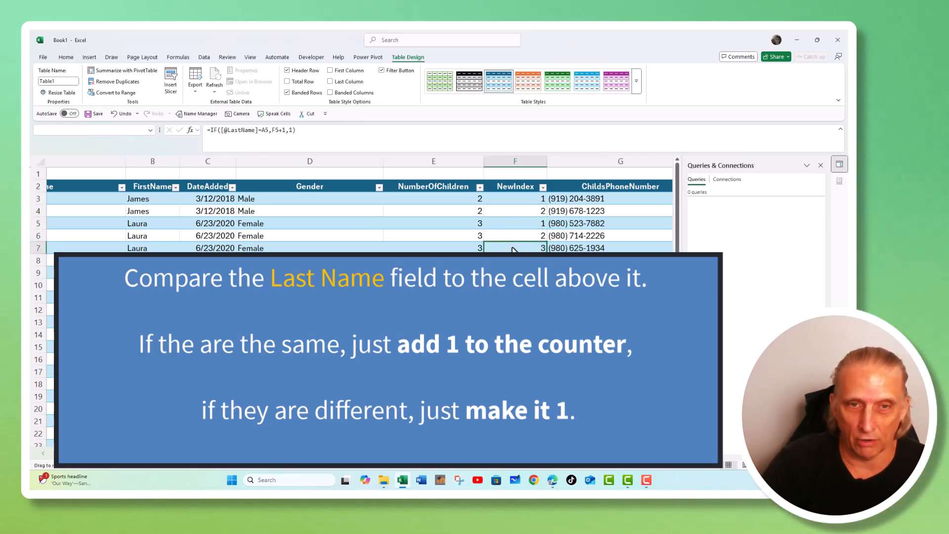
left_click_drag(513, 247, 512, 235)
left_click(498, 273)
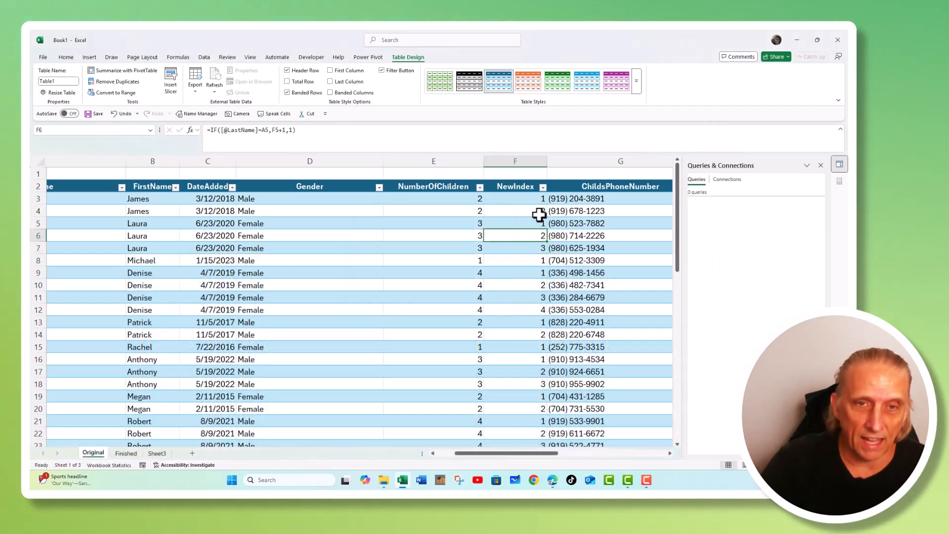
left_click(518, 269)
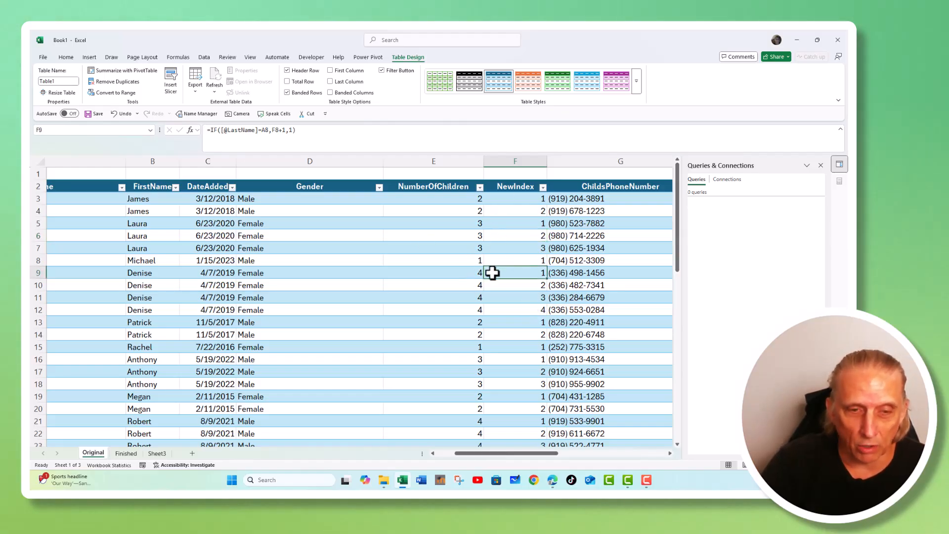
Open the Finished sheet, inspect the UNIQUE formula in A2, and compare it with the Original table's columns.
left_click(126, 453)
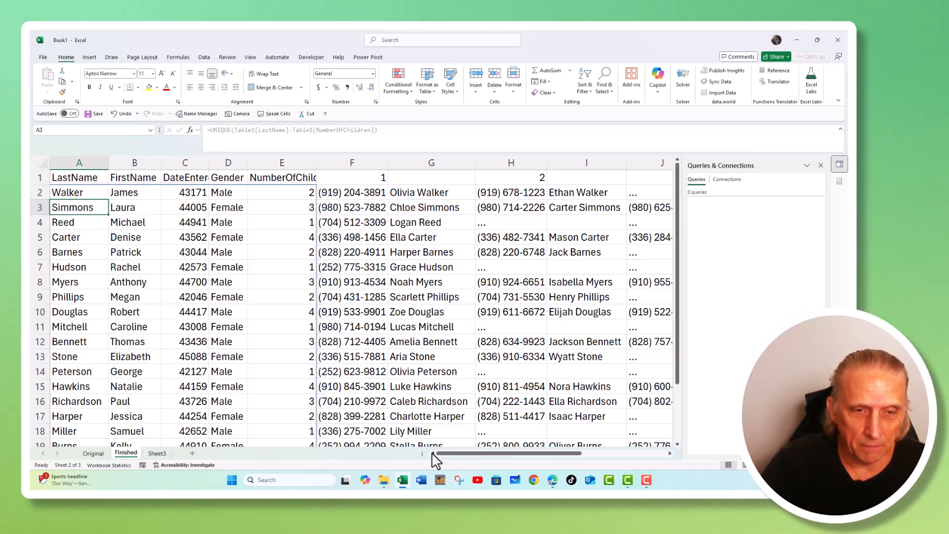
left_click(73, 192)
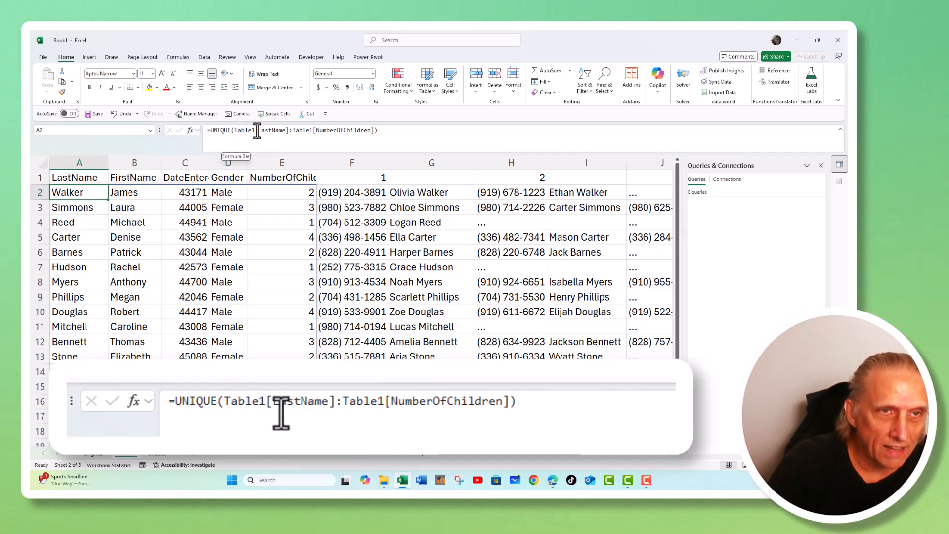
left_click(99, 456)
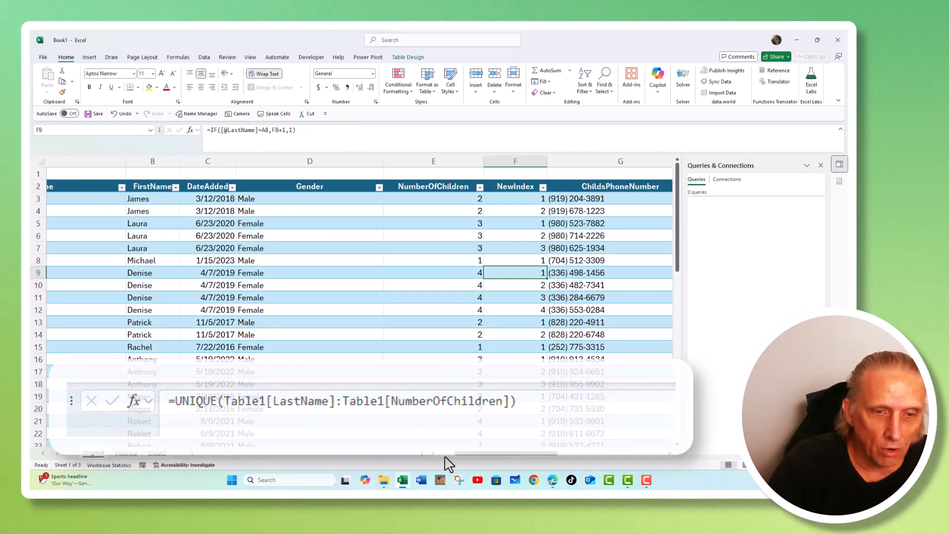
scroll(444, 459, "left", 3)
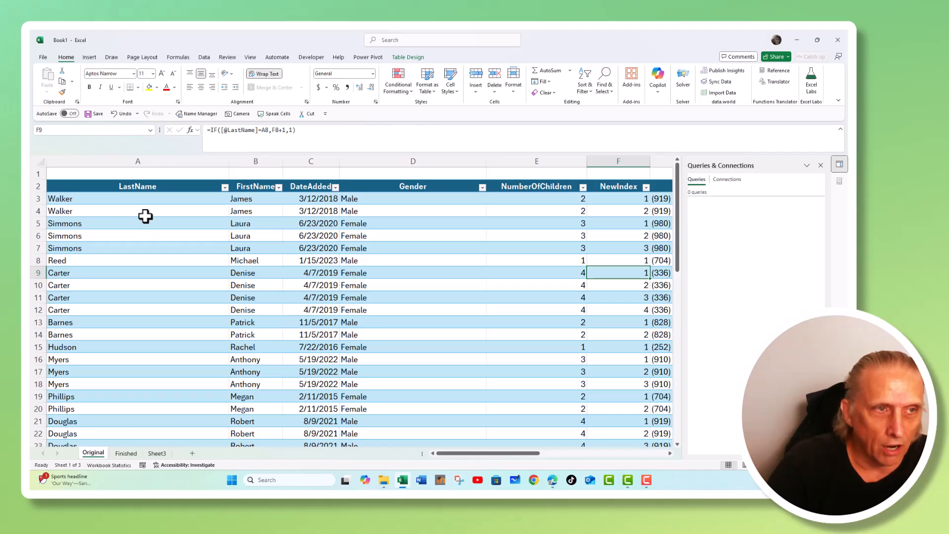
left_click_drag(143, 185, 546, 345)
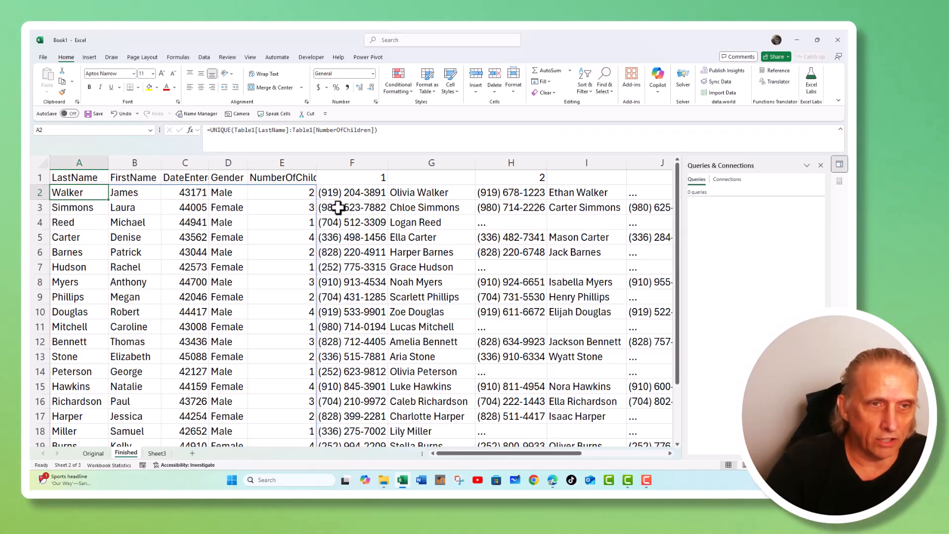
Examine the FILTER formula in F3 and the Child Name and ChildsPhoneNumber columns of the Original table.
left_click(347, 207)
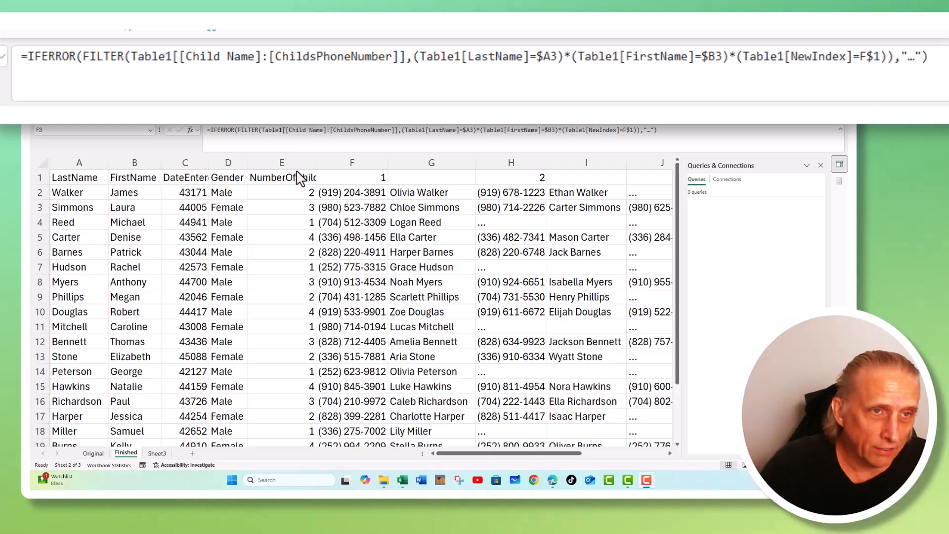
left_click(262, 133)
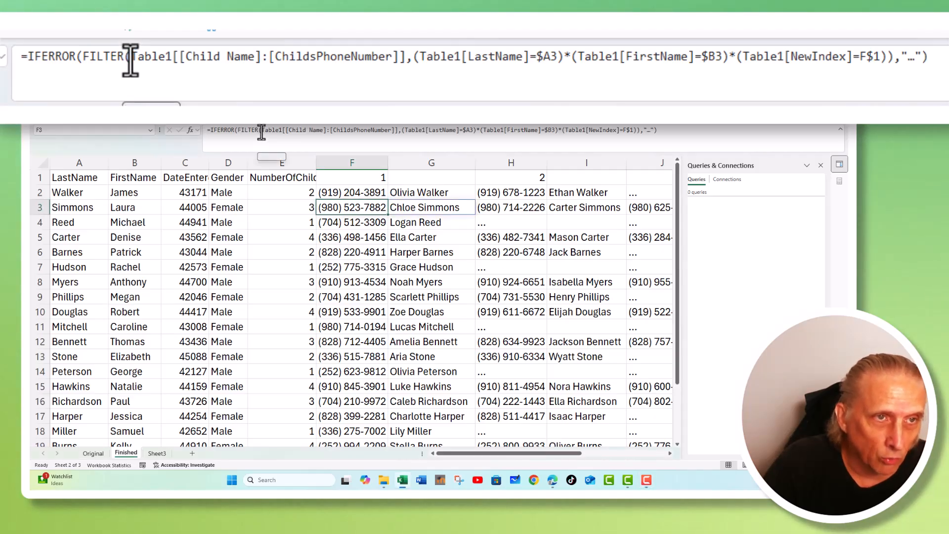
left_click(262, 132)
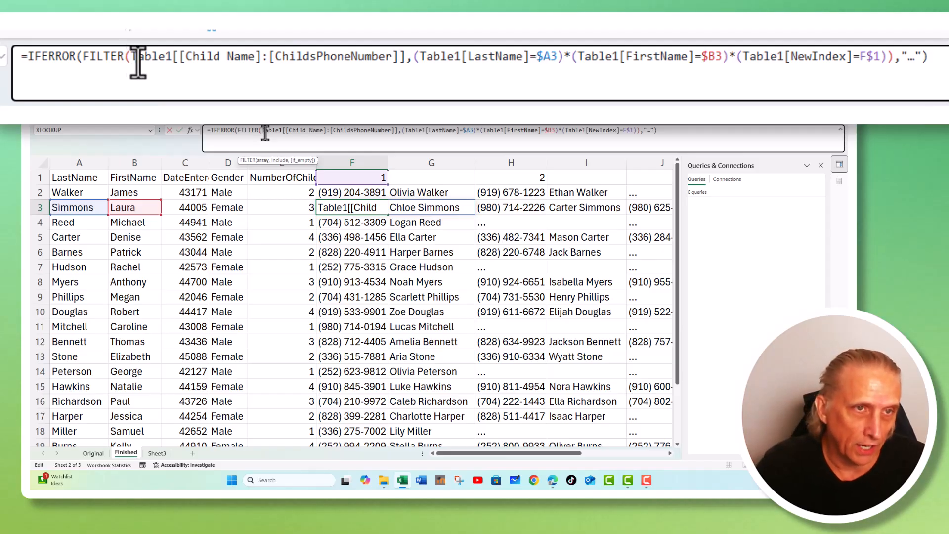
key("Escape")
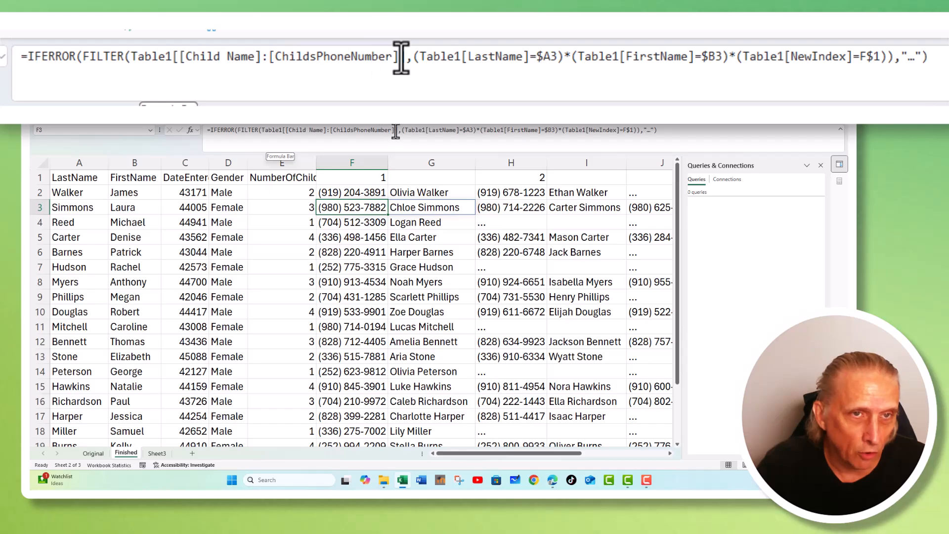
left_click(101, 453)
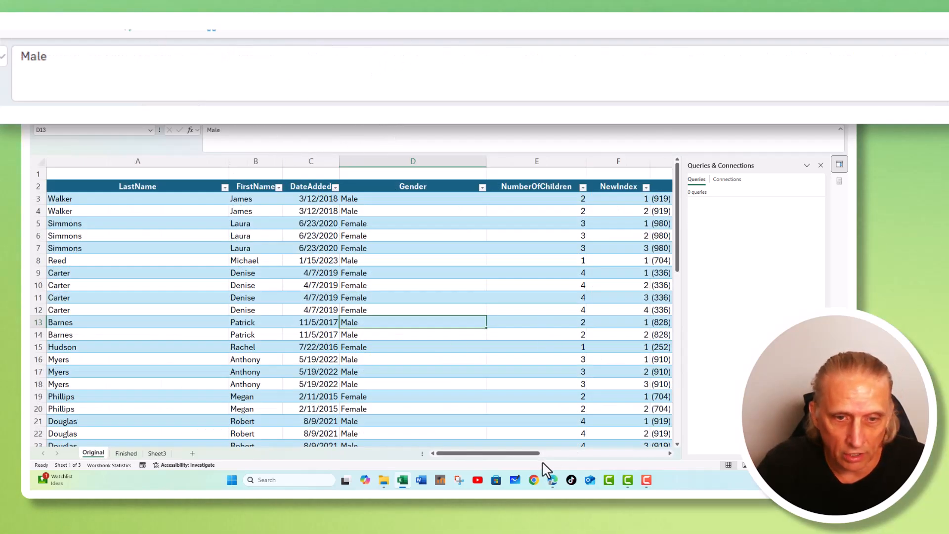
left_click_drag(534, 460, 591, 449)
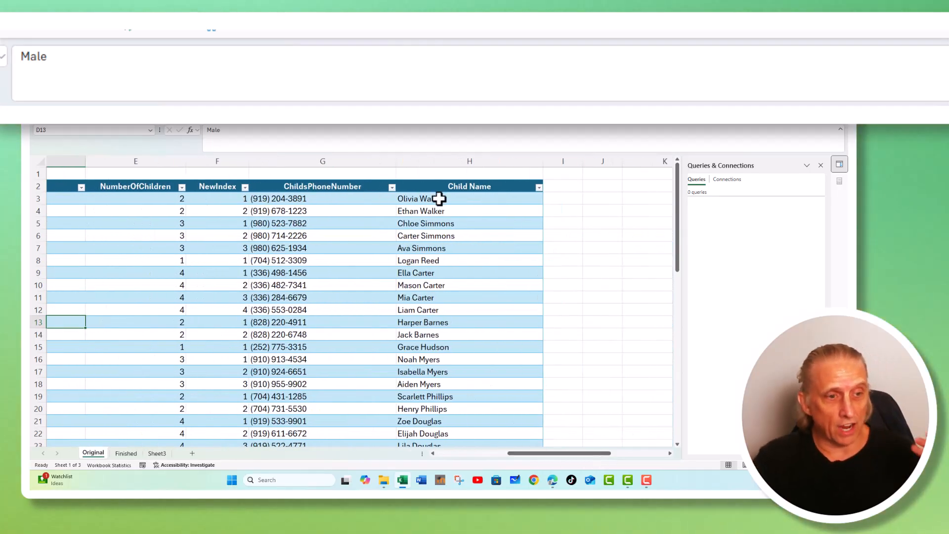
left_click(126, 453)
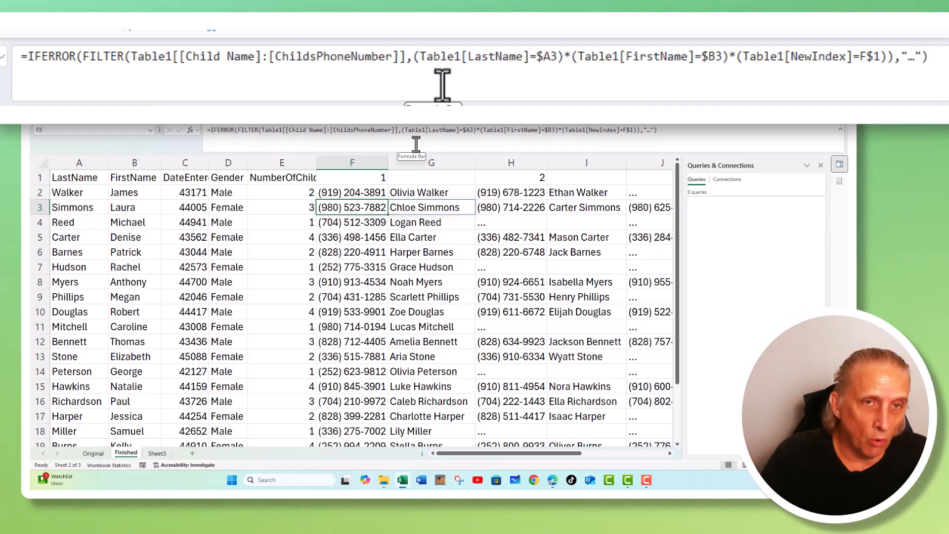
Review the UNIQUE results and the index headers 1 and 2, then close the Queries & Connections pane.
left_click(96, 192)
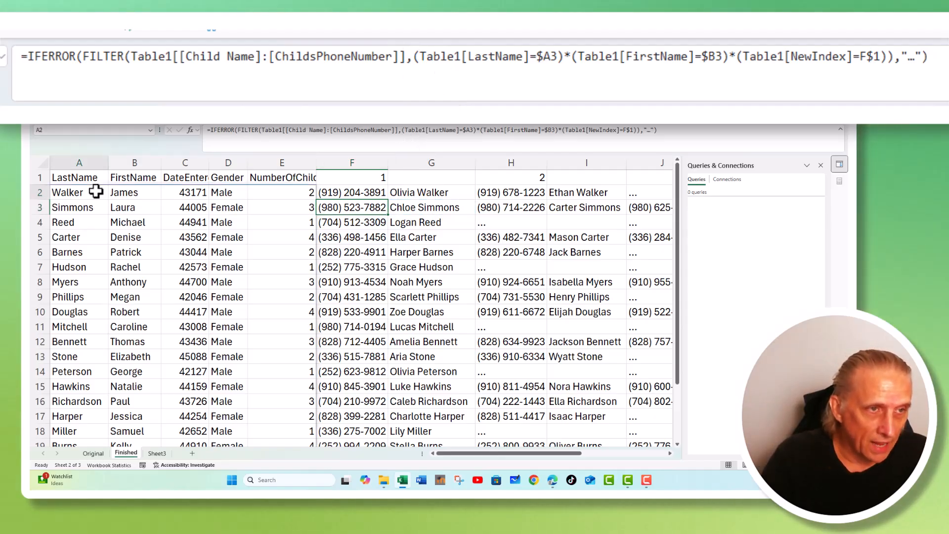
left_click(128, 196)
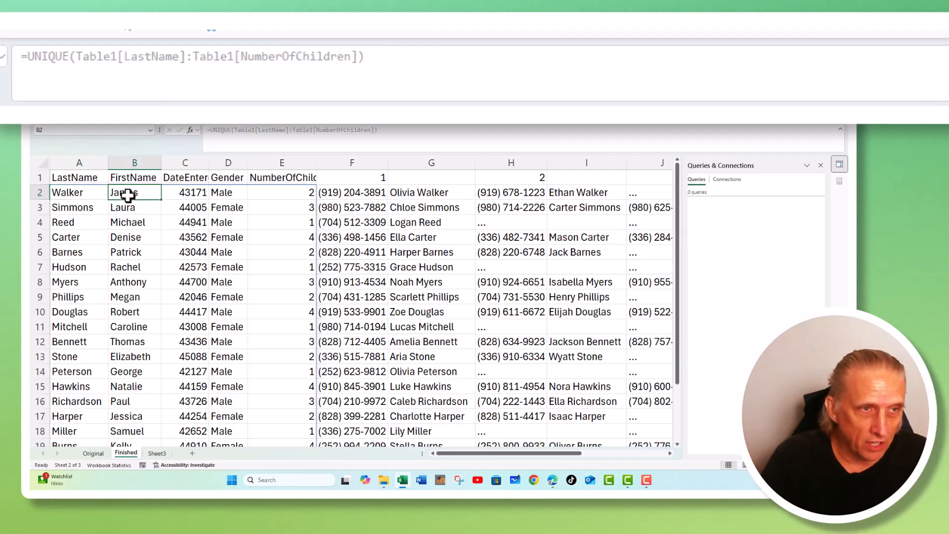
left_click(371, 179)
left_click(539, 179)
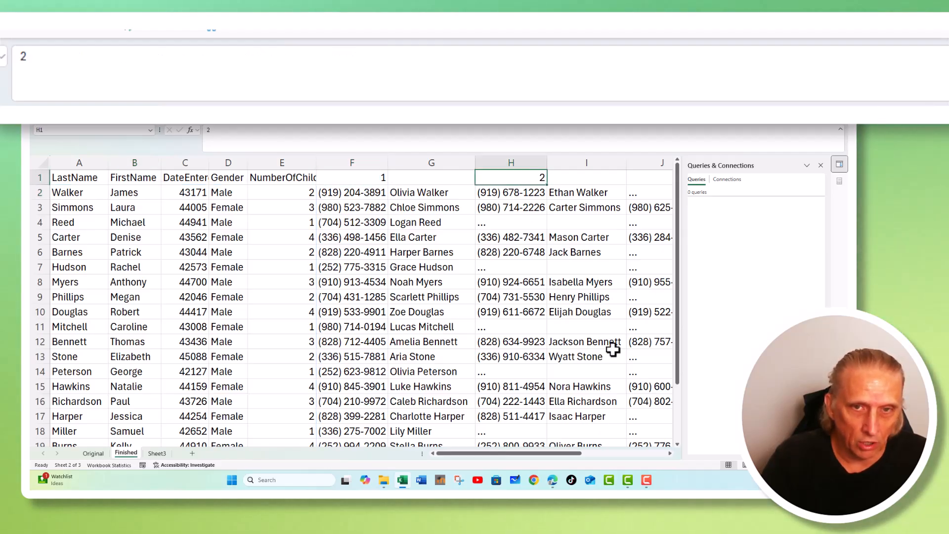
left_click(820, 166)
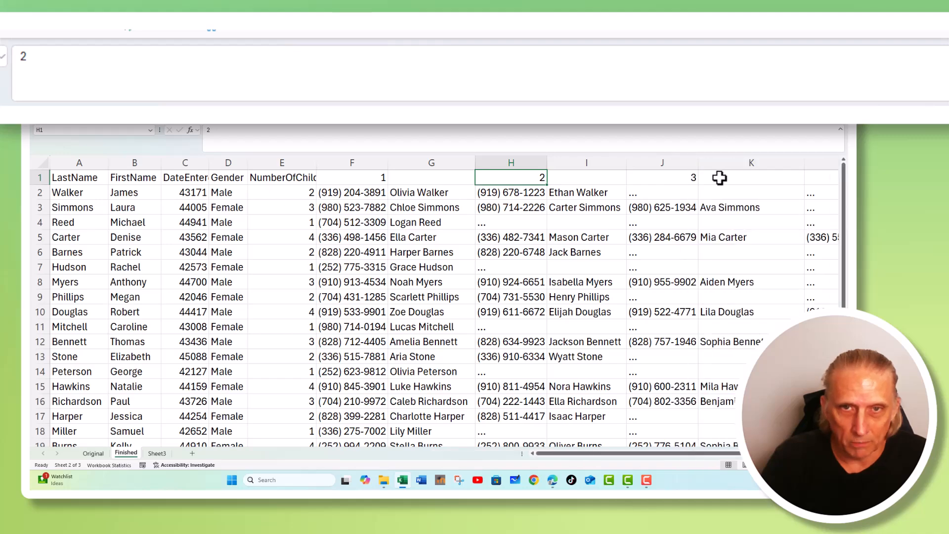
Step through the FILTER formula in F3, checking its LastName, FirstName and NewIndex criteria.
left_click(302, 192)
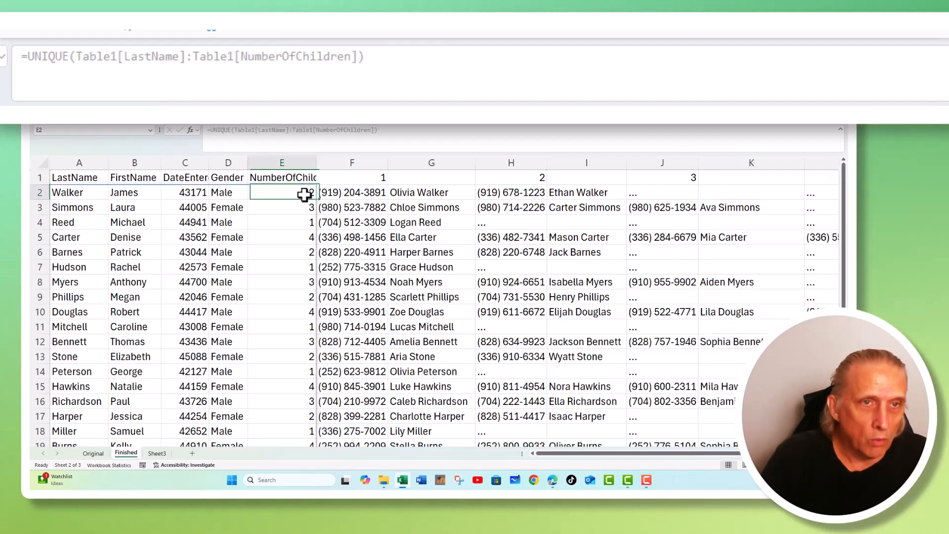
left_click(334, 204)
left_click(398, 135)
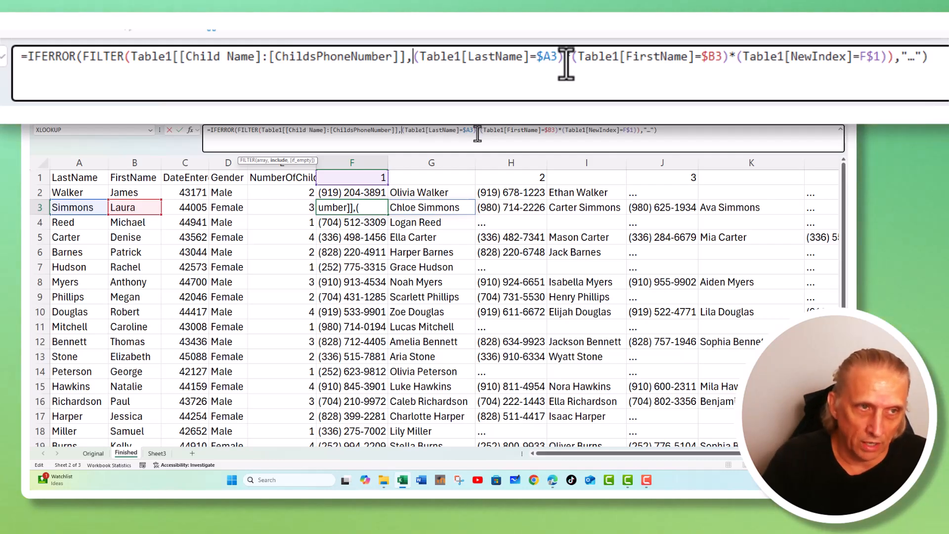
left_click(102, 191)
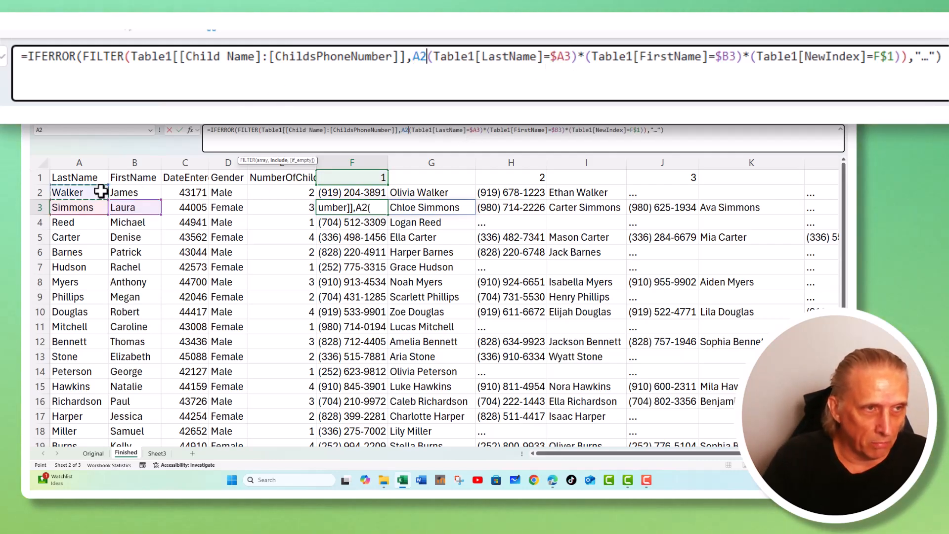
key("Escape")
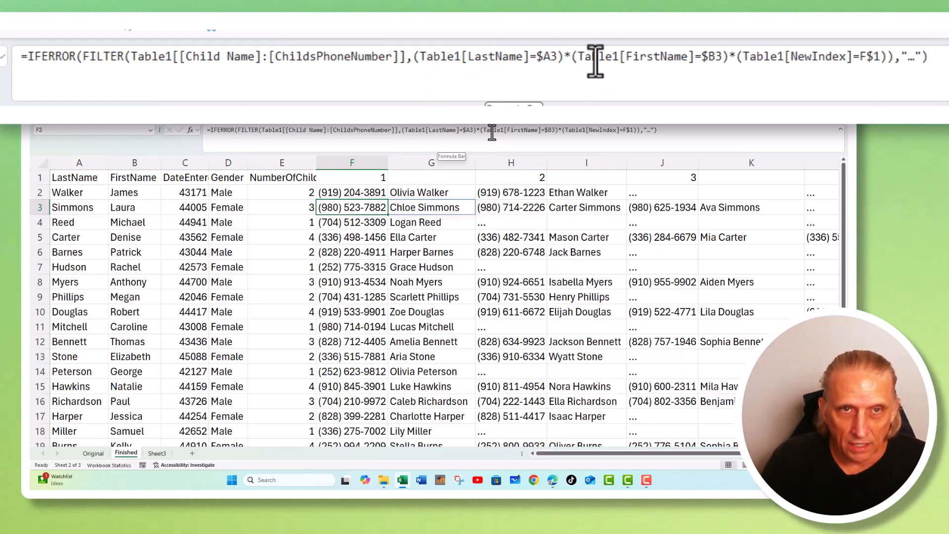
left_click(554, 131)
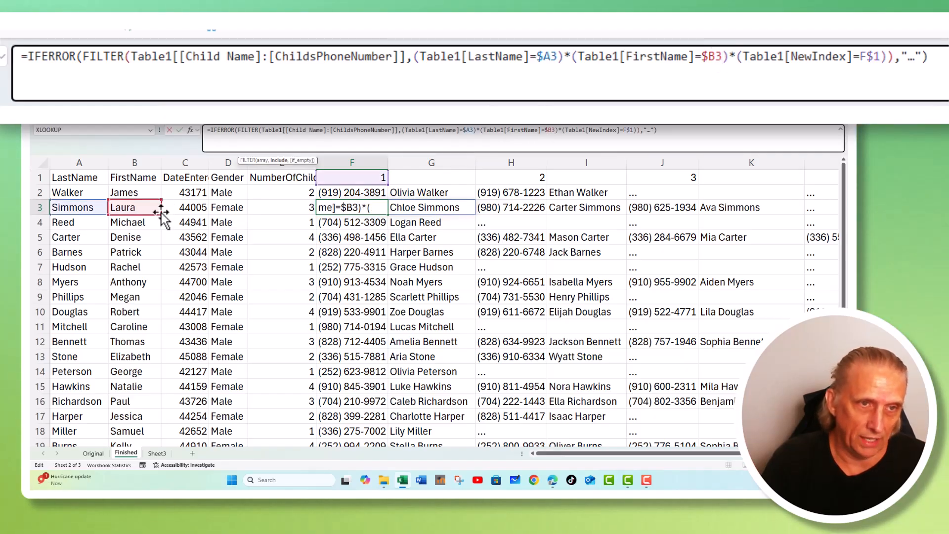
key("Escape")
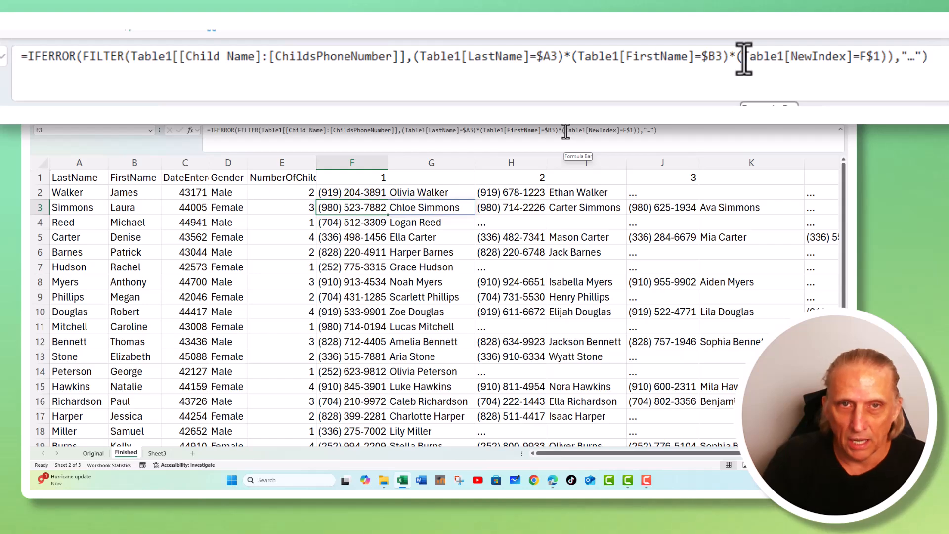
left_click(614, 132)
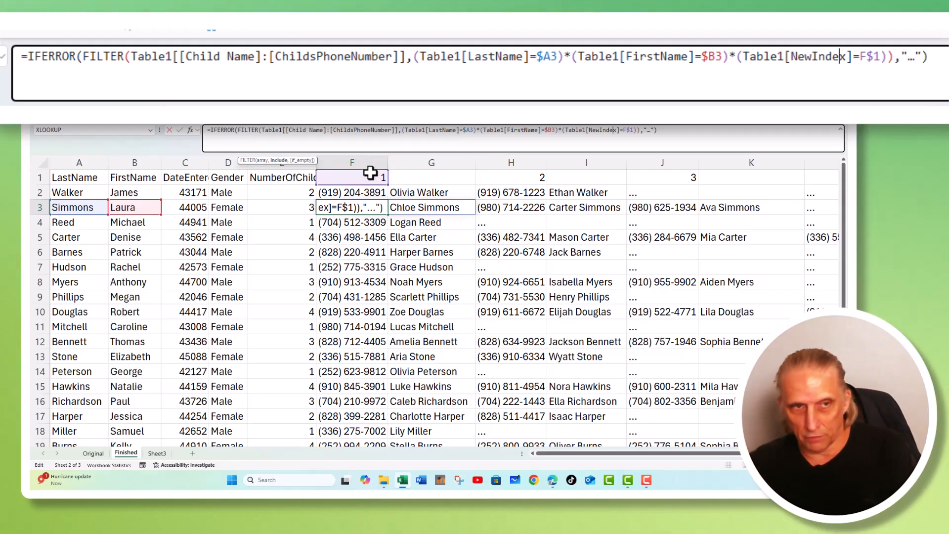
key("Return")
Compare the FILTER formula in F2 with the family rows and inspect the first phone column.
left_click(347, 193)
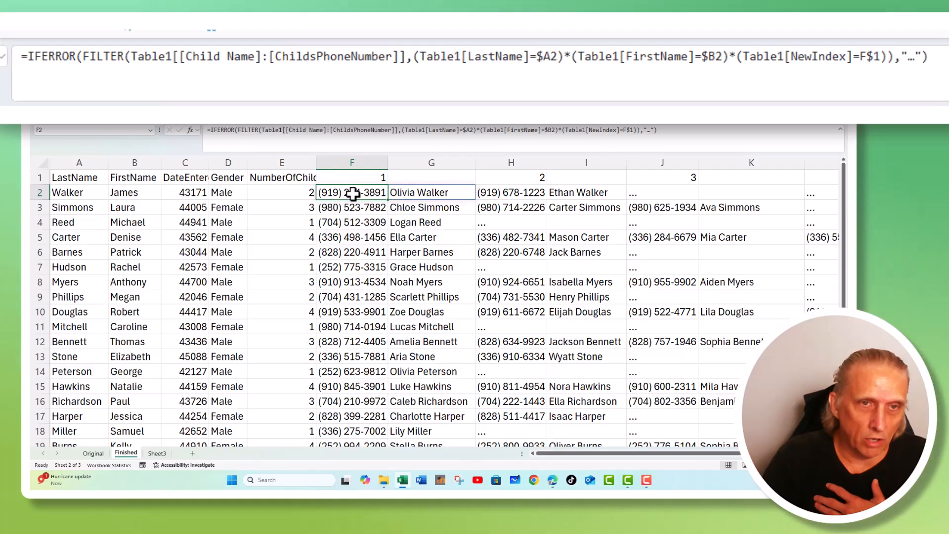
left_click(412, 195)
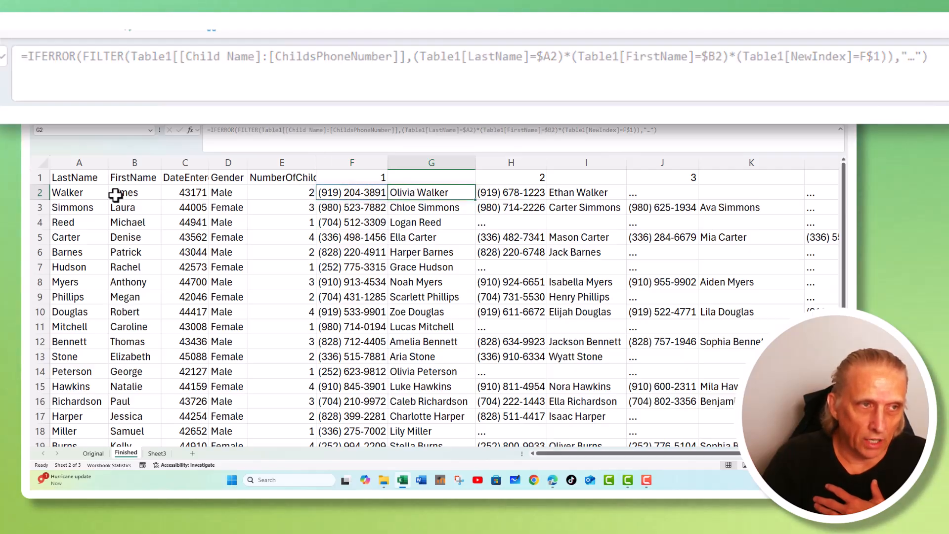
left_click(118, 192)
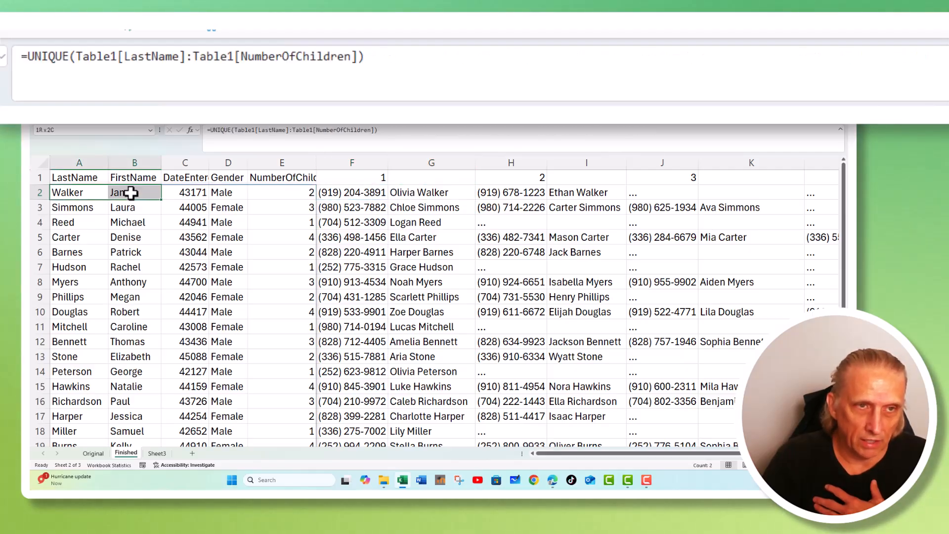
left_click(363, 195)
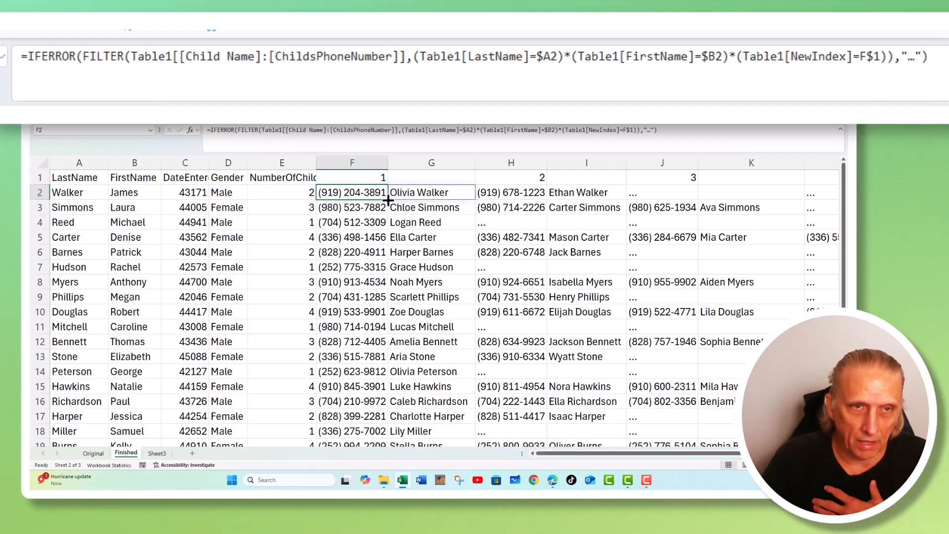
left_click_drag(389, 200, 369, 434)
scroll(363, 366, "up", 2)
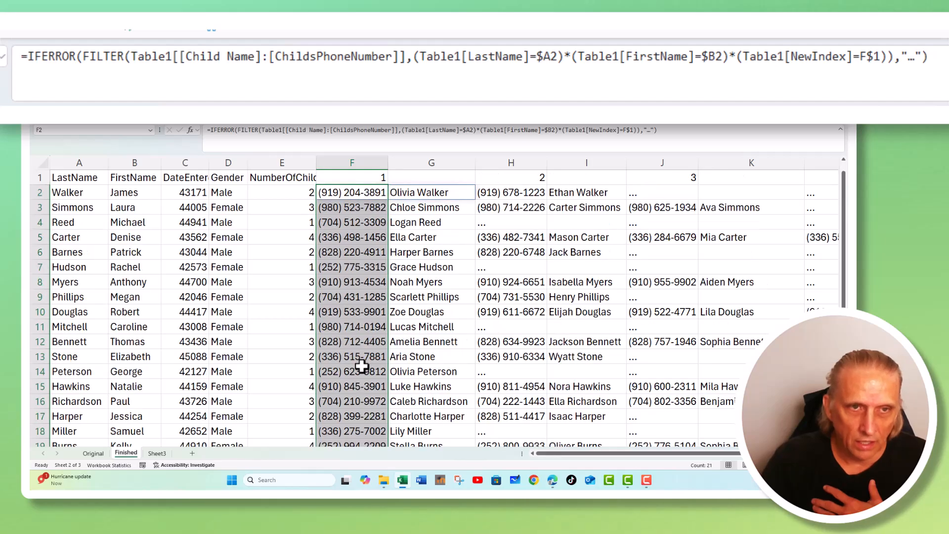
Copy the FILTER formula from F2 and paste it down columns H and J for every family row.
left_click(343, 193)
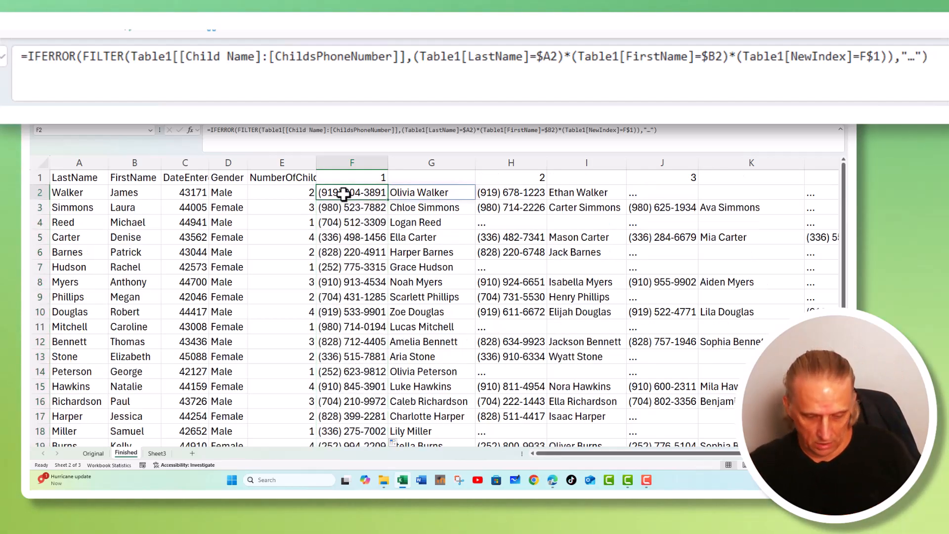
key("ctrl+c")
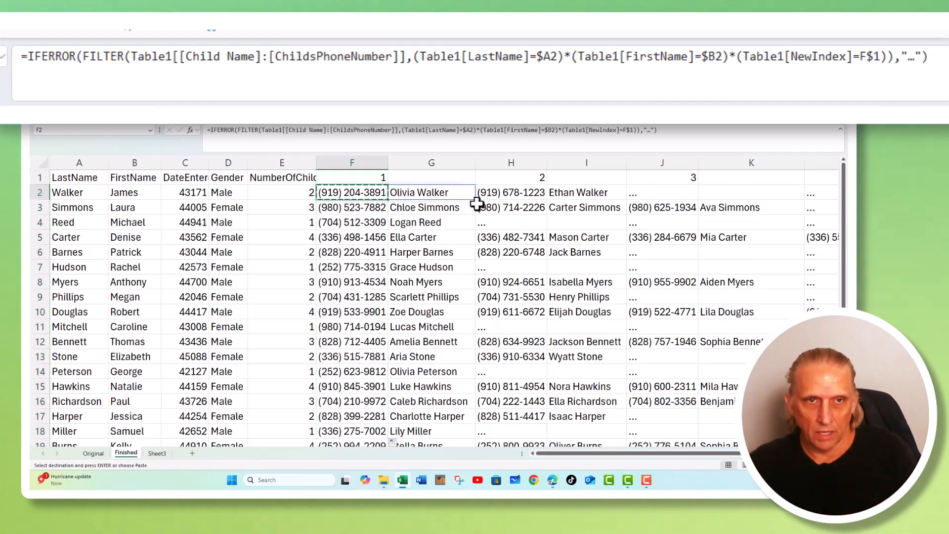
left_click(513, 194)
left_click_drag(514, 193, 497, 414)
key("ctrl+v")
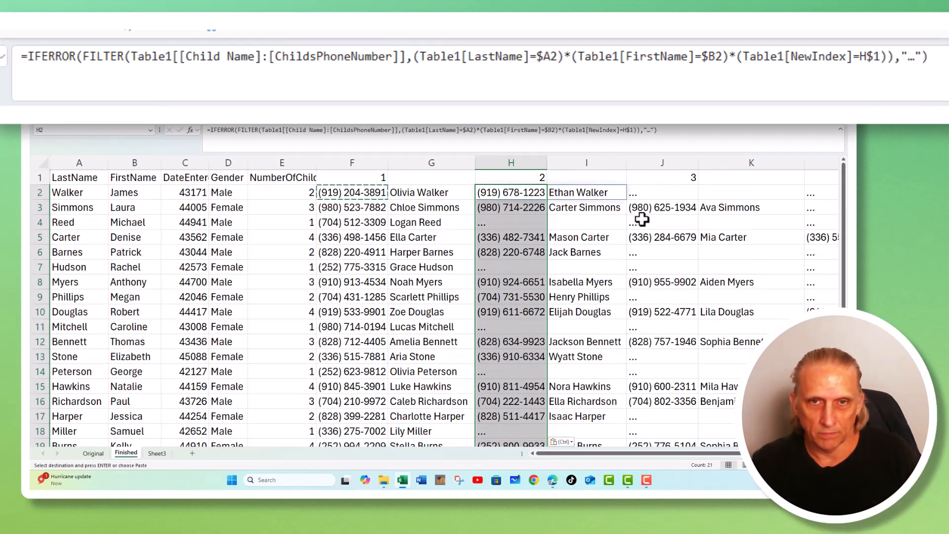
left_click_drag(643, 196, 646, 416)
key("ctrl+v")
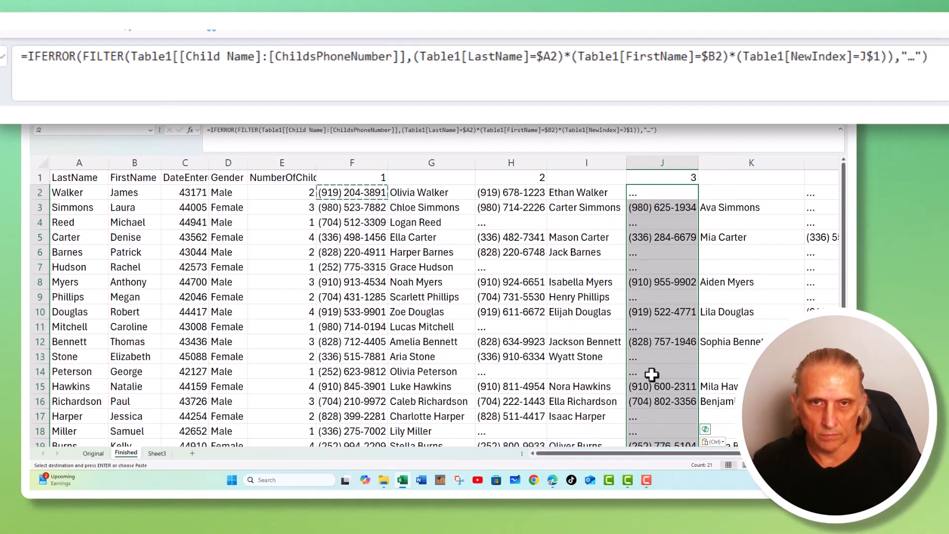
Check the pasted FILTER formulas in H8 and F4 and clear the copy selection.
left_click(577, 281)
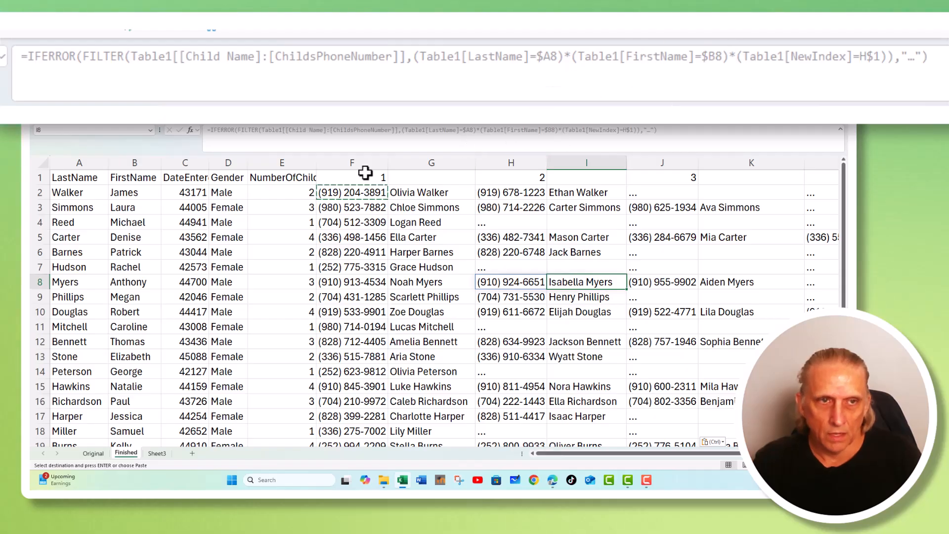
left_click(339, 222)
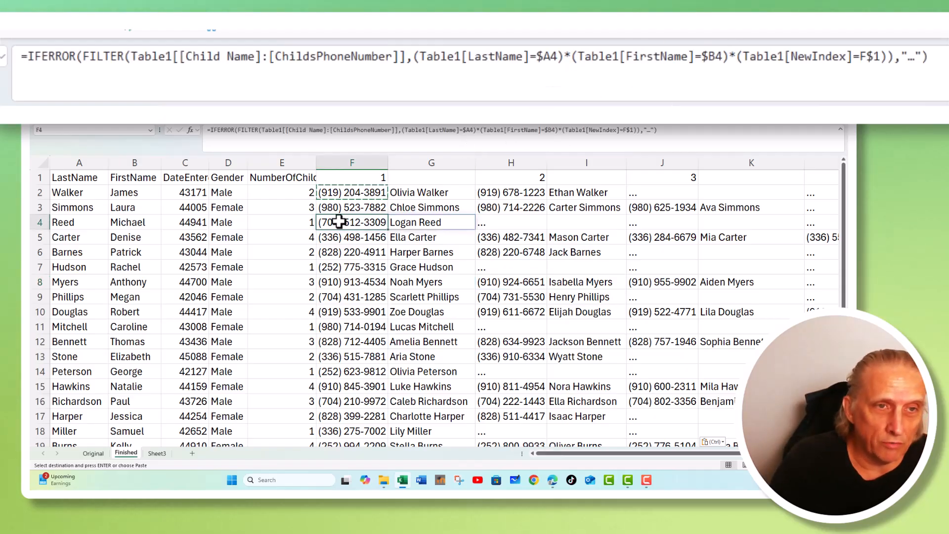
key("Escape")
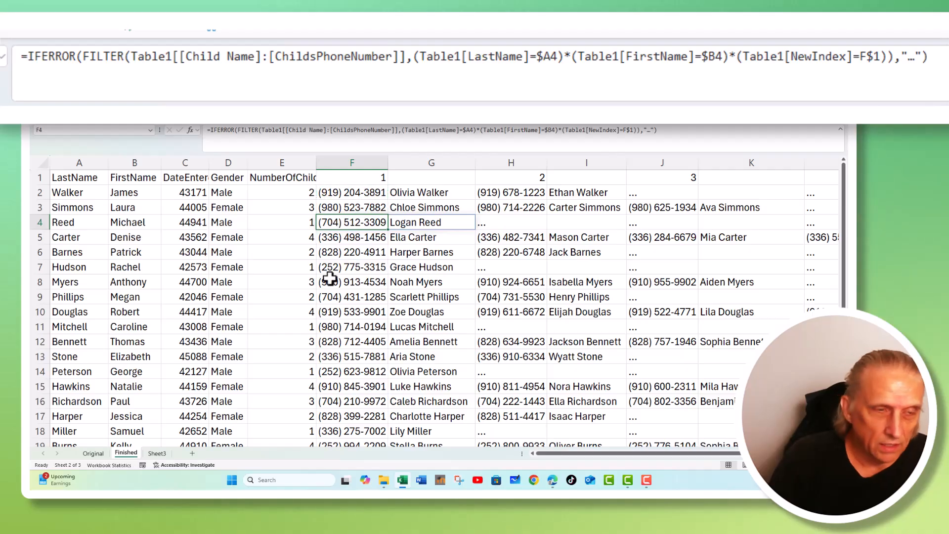
Compare the source table on the Original sheet with the Finished sheet's FILTER formulas in F2 and H2.
left_click(94, 453)
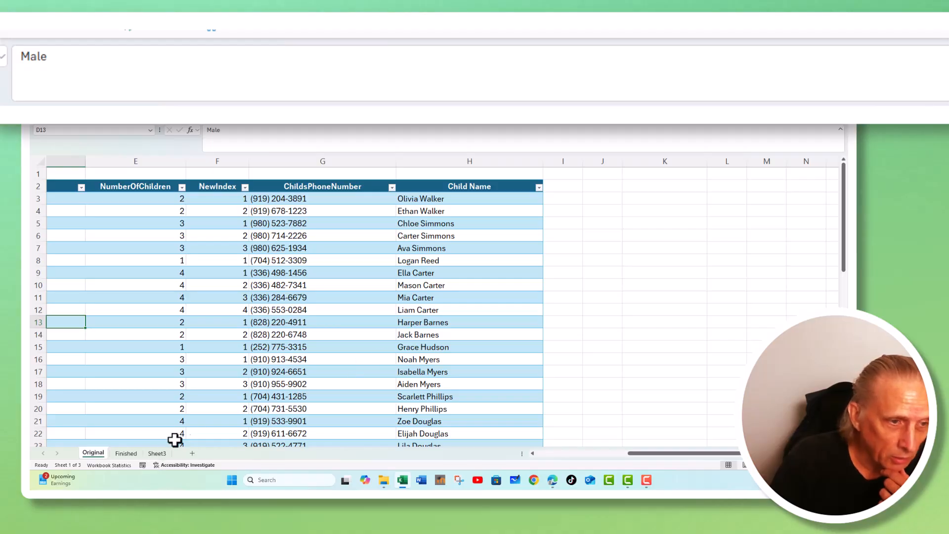
left_click(127, 452)
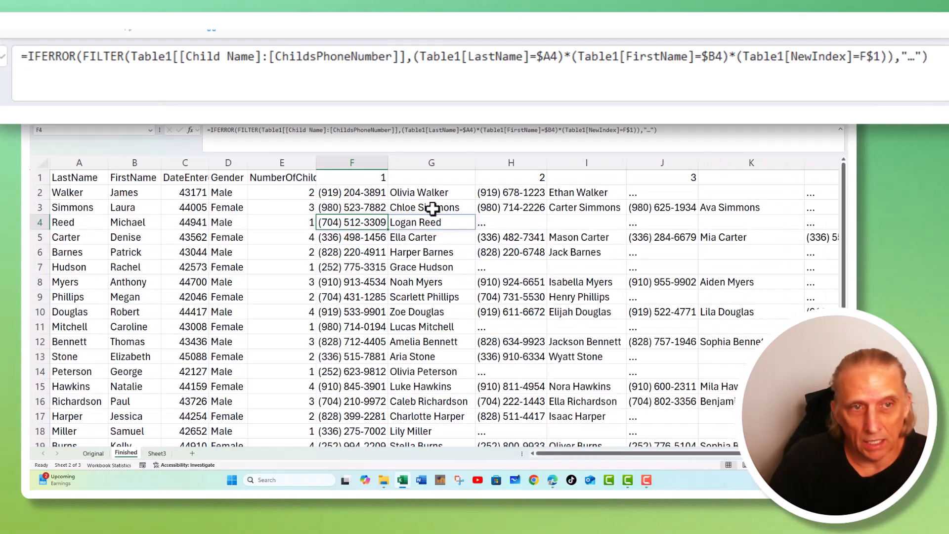
left_click(353, 193)
left_click(520, 196)
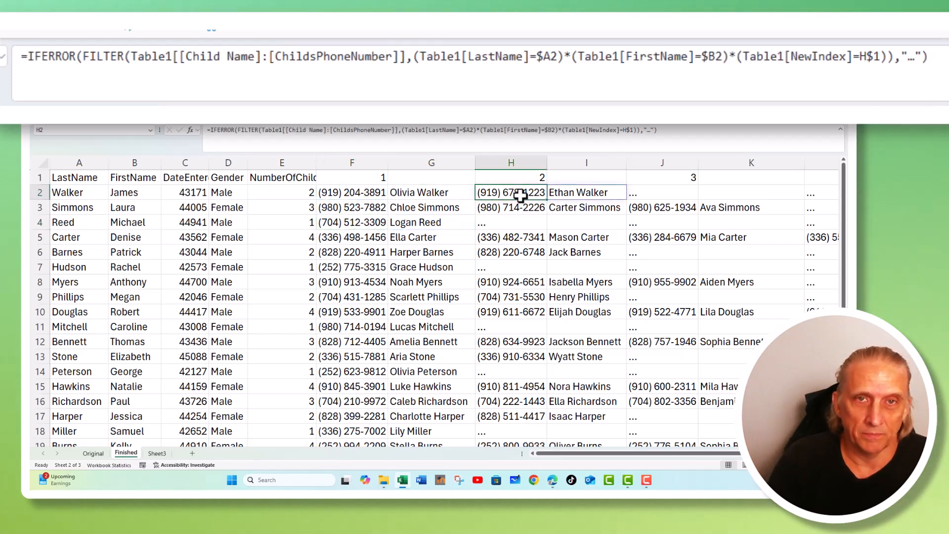